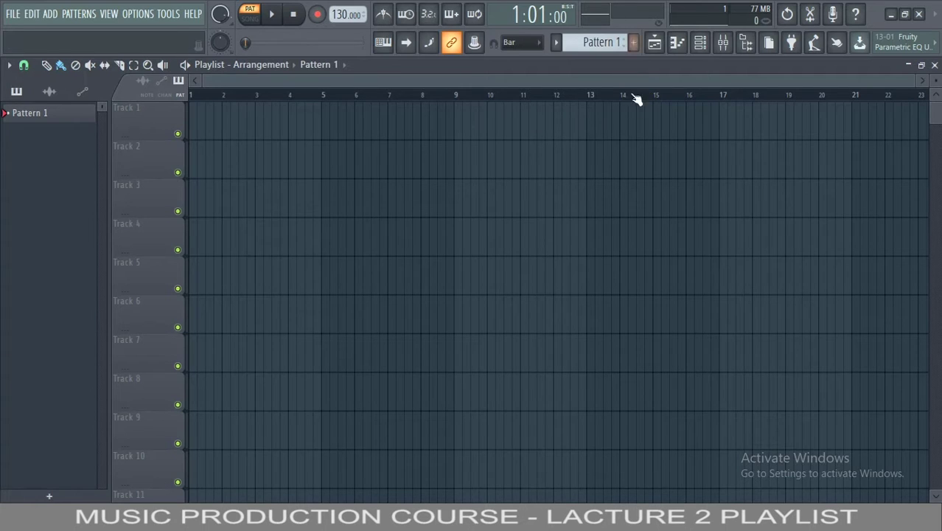
# Close and reopen the Playlist window several times, leaving it open.
pyautogui.click(662, 45)
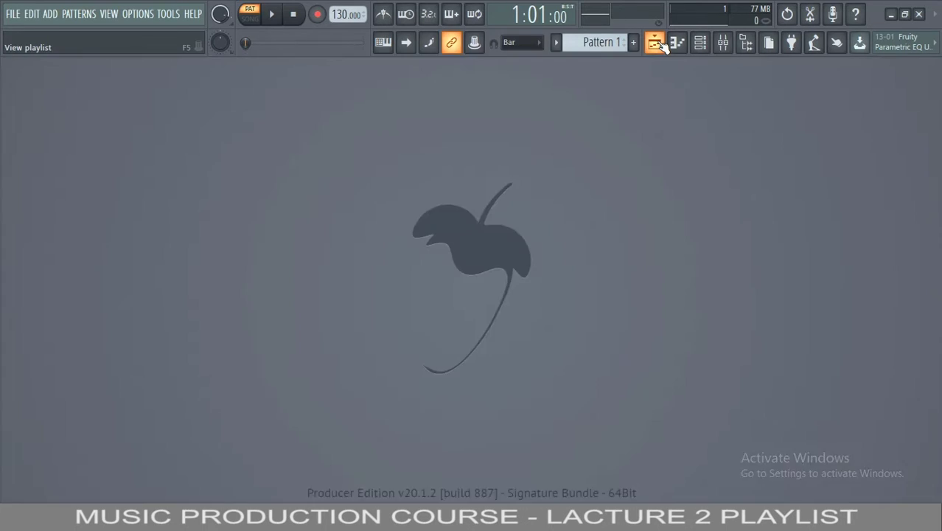
pyautogui.click(662, 46)
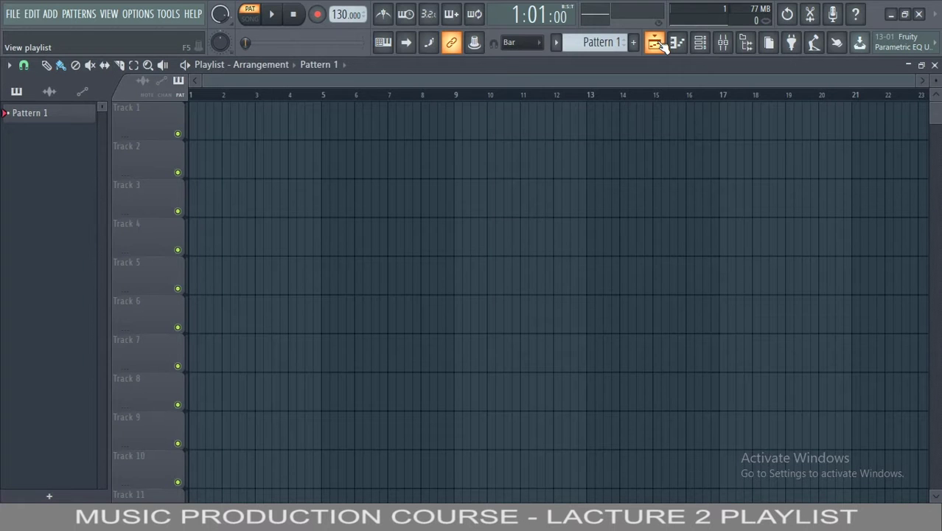
pyautogui.click(934, 64)
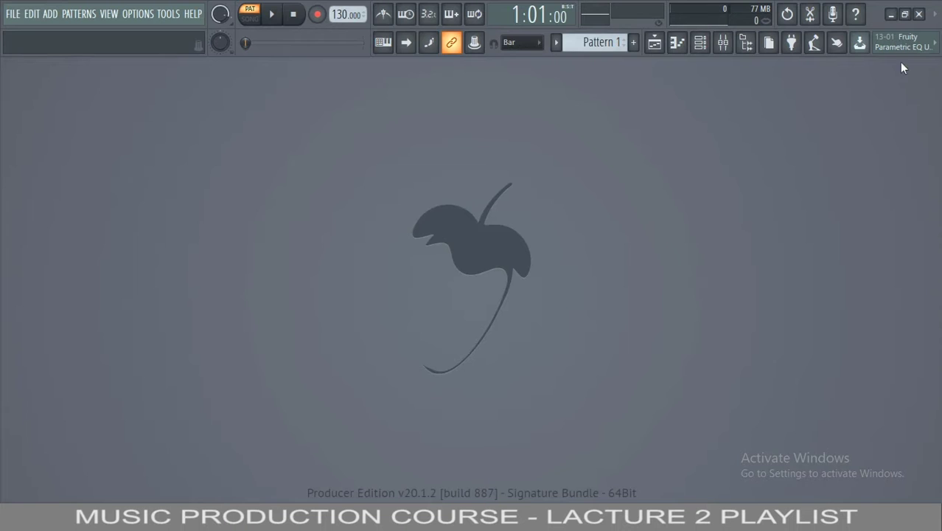
pyautogui.click(660, 43)
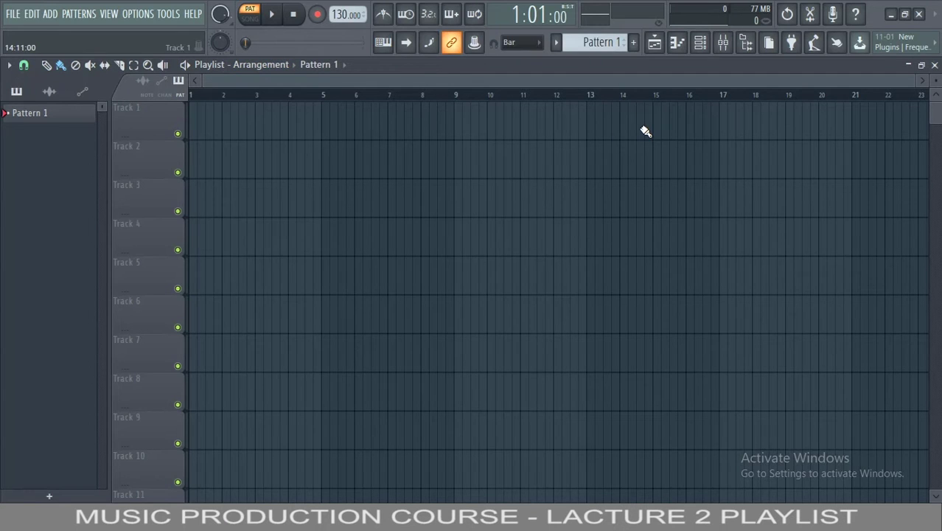
pyautogui.press('F5')
pyautogui.press('F5')
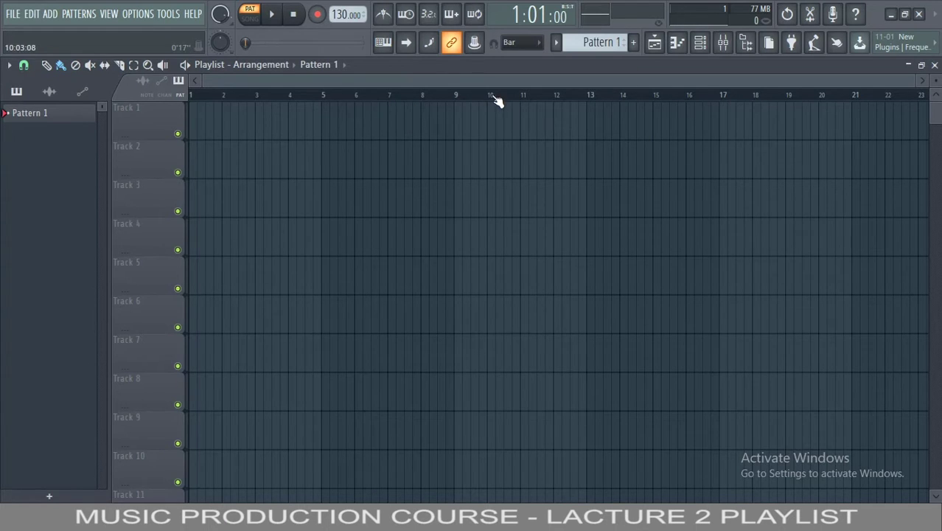
# Try out the playlist's horizontal timeline zoom and its vertical clip-size zoom in both directions.
pyautogui.scroll(3, 497, 97)
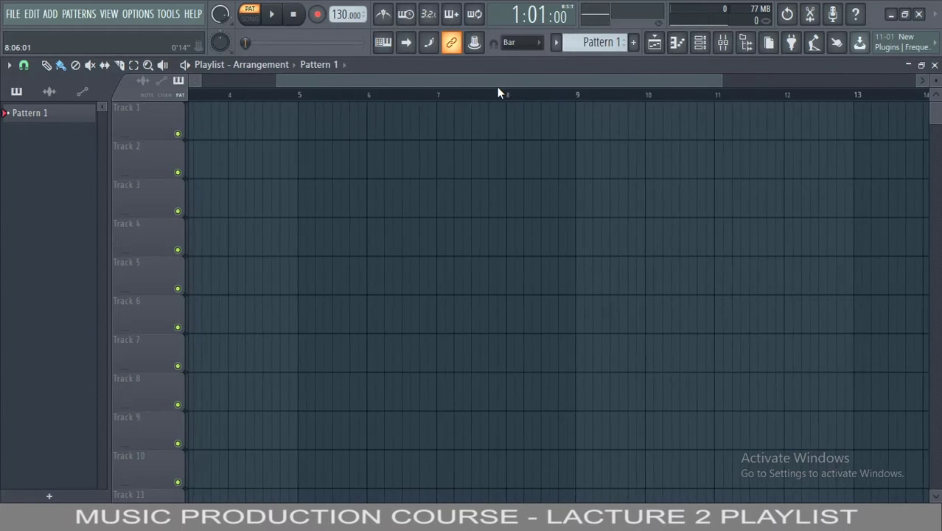
pyautogui.scroll(4, 503, 97)
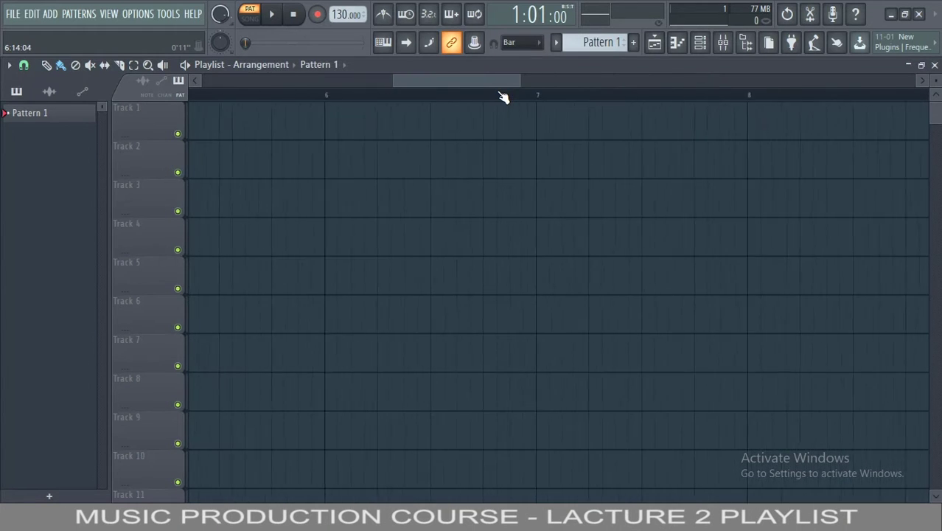
pyautogui.scroll(-6, 502, 97)
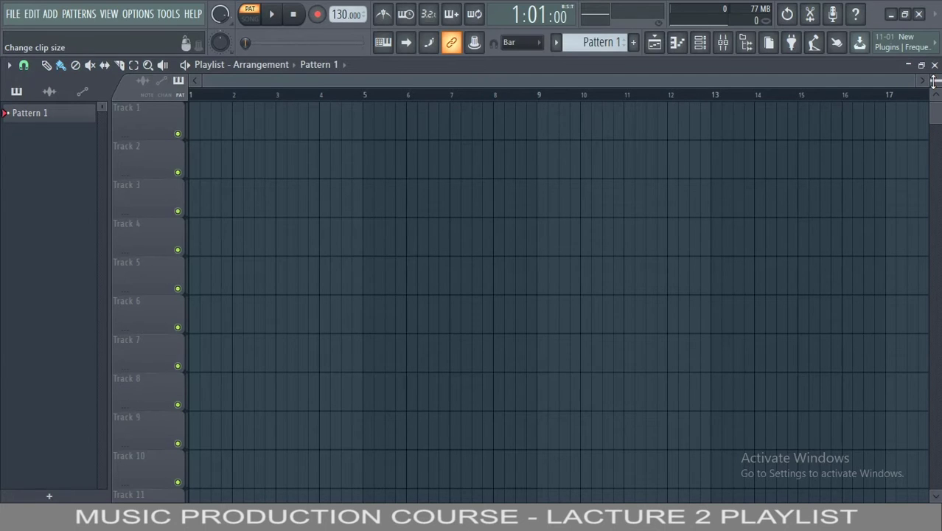
pyautogui.scroll(6, 932, 81)
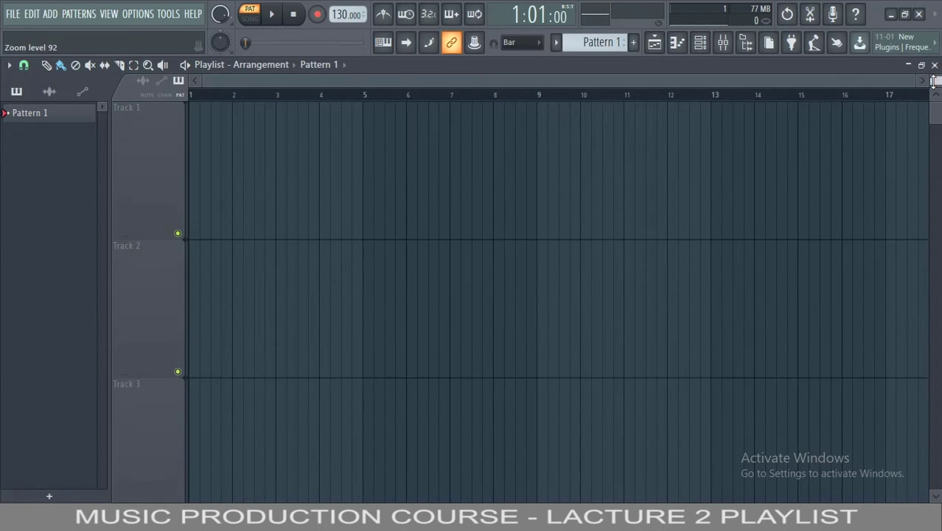
pyautogui.scroll(-8, 932, 82)
pyautogui.scroll(5, 933, 81)
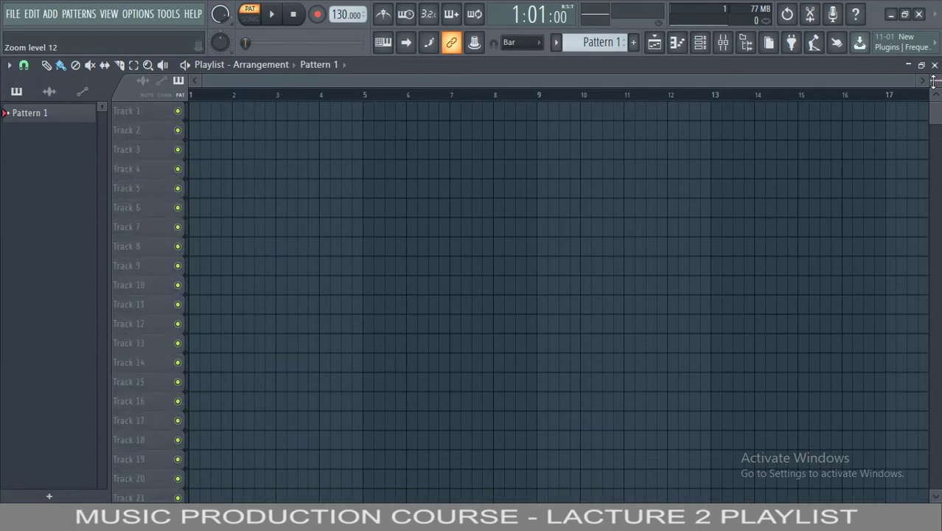
pyautogui.scroll(2, 932, 81)
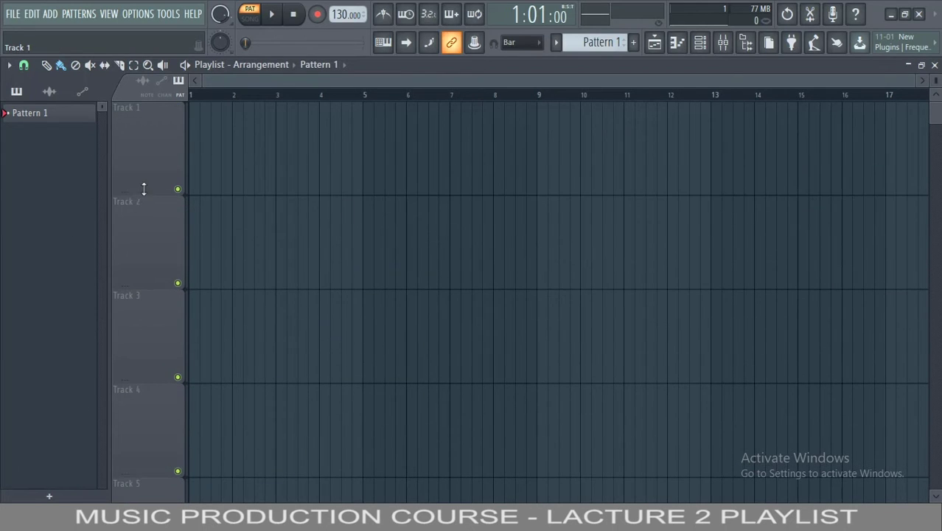
# Reduce the heights of Tracks 1 to 4 individually, shrinking Tracks 2 and 4 to thin strips.
pyautogui.moveTo(160, 191); pyautogui.dragTo(155, 145)
pyautogui.moveTo(153, 243); pyautogui.dragTo(158, 158)
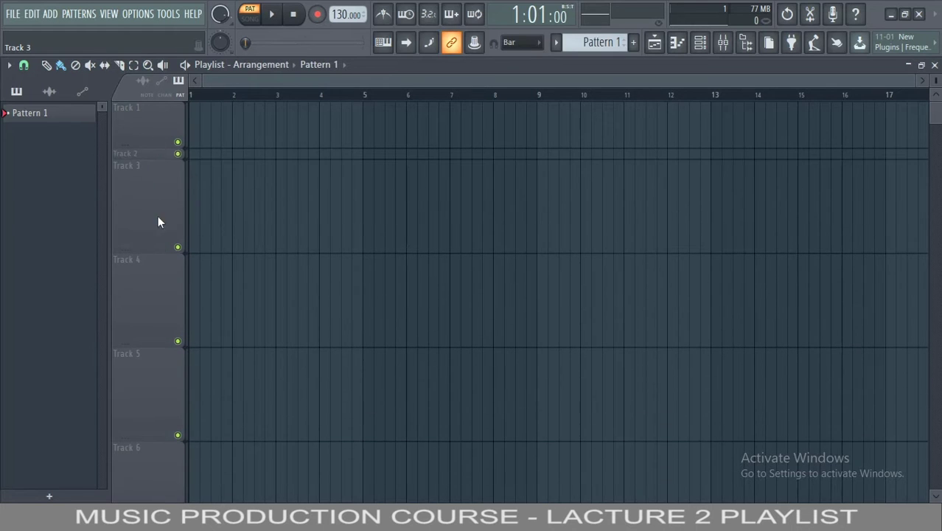
pyautogui.moveTo(158, 251); pyautogui.dragTo(158, 200)
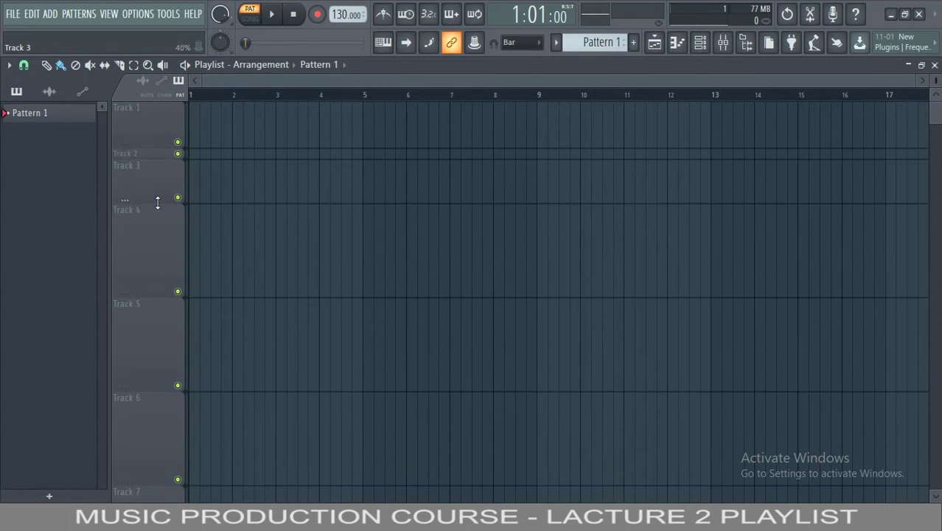
pyautogui.moveTo(160, 295); pyautogui.dragTo(171, 200)
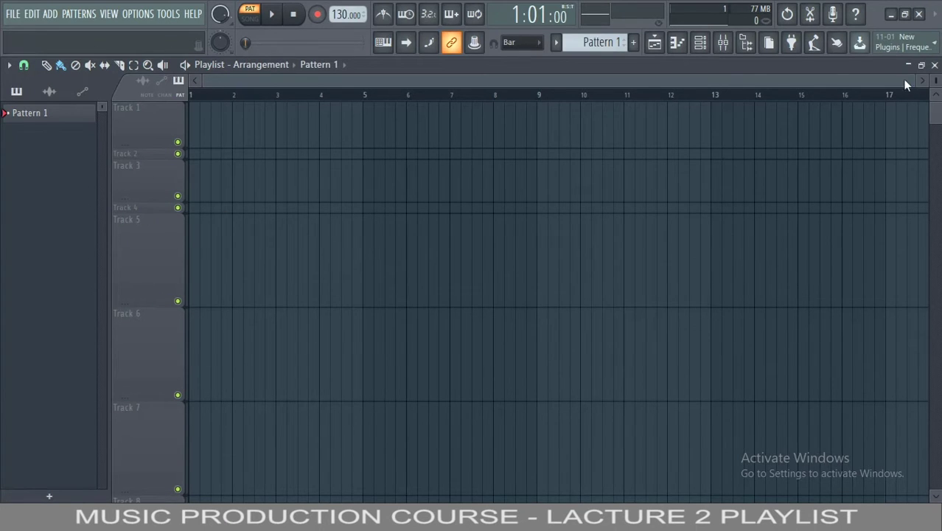
# Resize all playlist tracks to 100% and reduce the clip size so about ten tracks fit on screen.
pyautogui.scroll(-3, 935, 85)
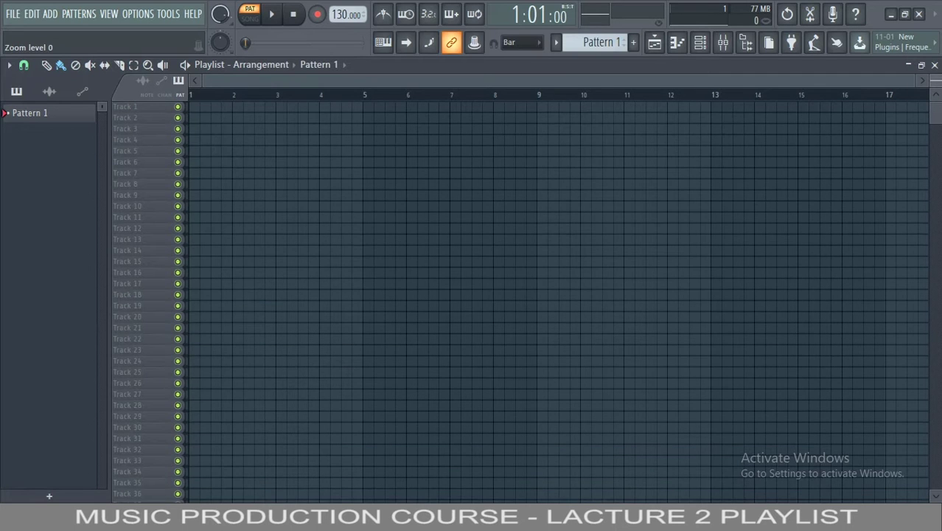
pyautogui.scroll(4, 935, 85)
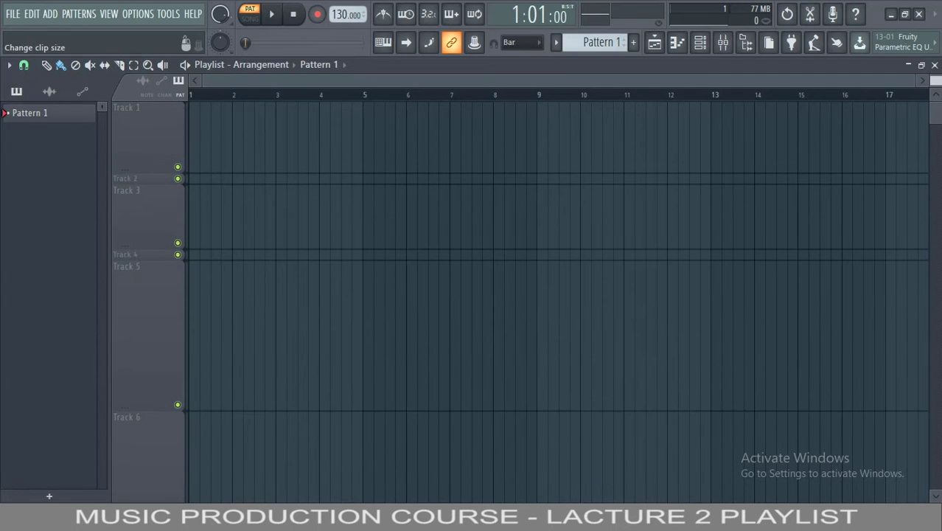
pyautogui.scroll(2, 935, 84)
pyautogui.scroll(-1, 934, 85)
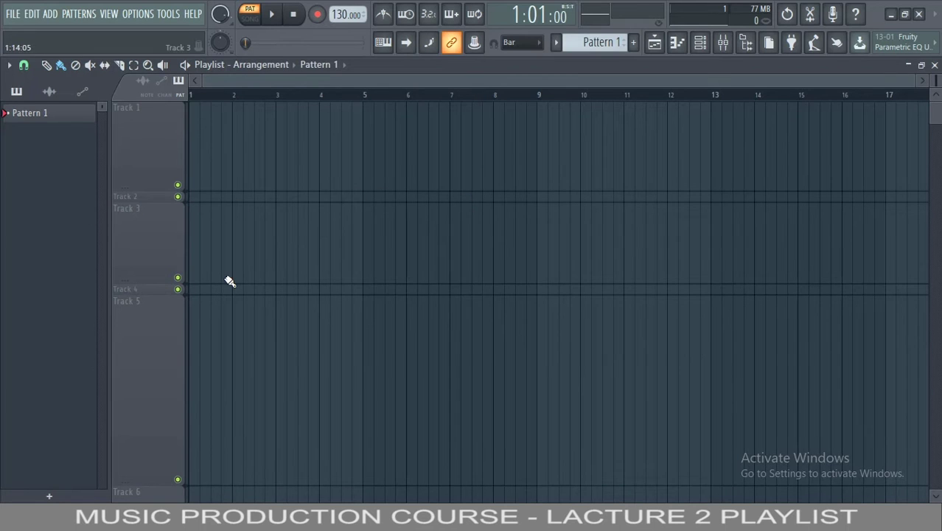
pyautogui.click(9, 65)
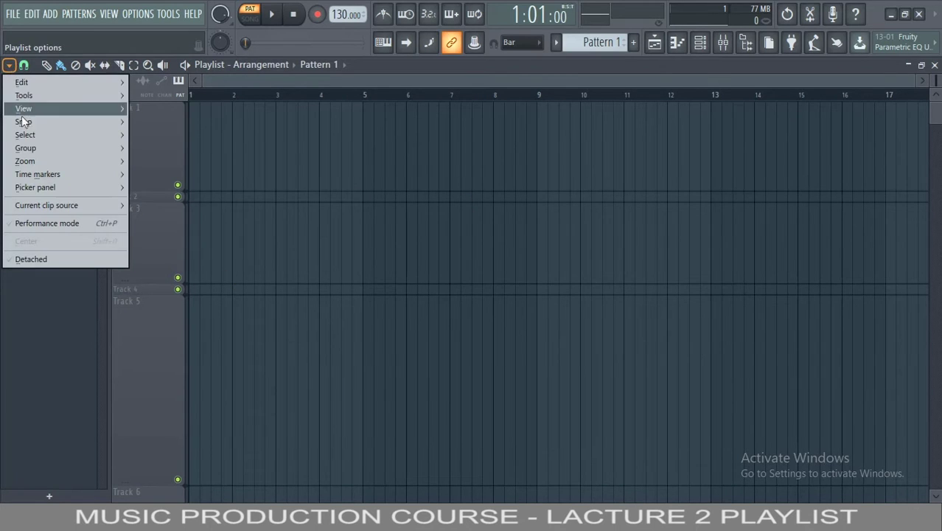
pyautogui.moveTo(22, 111)
pyautogui.moveTo(185, 235)
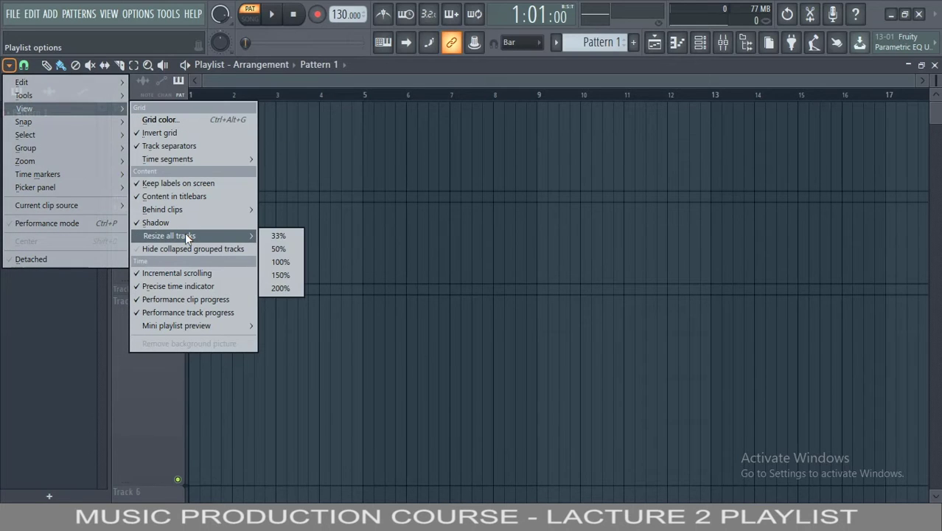
pyautogui.click(272, 261)
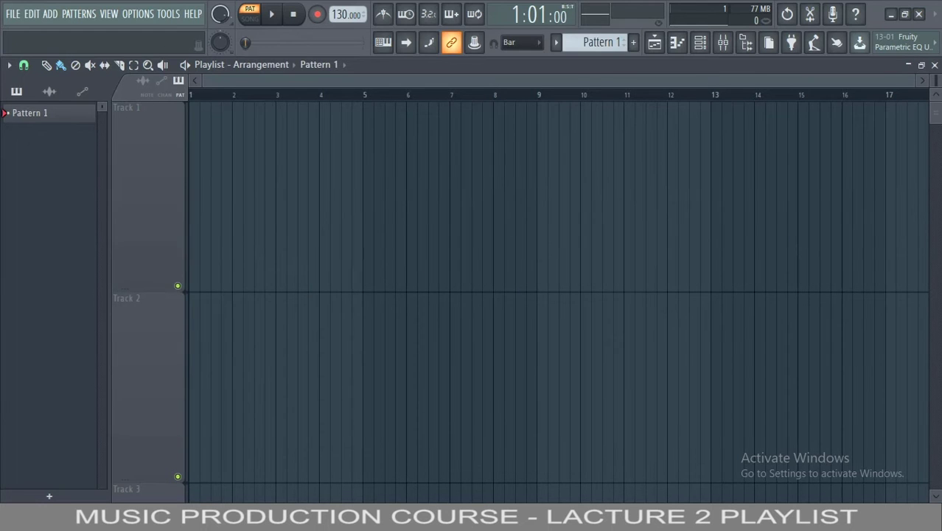
pyautogui.moveTo(939, 105); pyautogui.dragTo(867, 142)
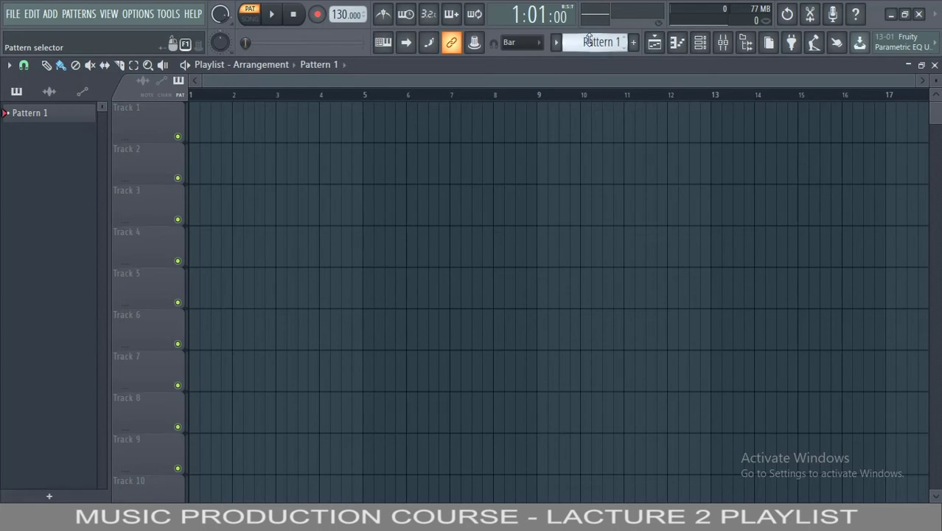
# Place a Pattern 1 clip on Track 1 just after bar 3, and a Pattern 2 clip midway through bar 3 on Track 2.
pyautogui.click(296, 127)
pyautogui.moveTo(296, 126); pyautogui.dragTo(309, 120)
pyautogui.click(633, 43)
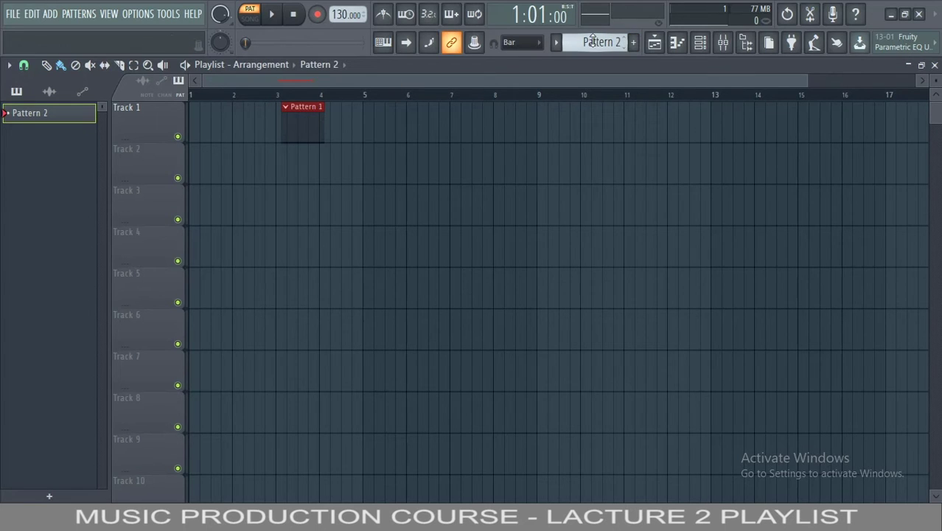
pyautogui.click(305, 164)
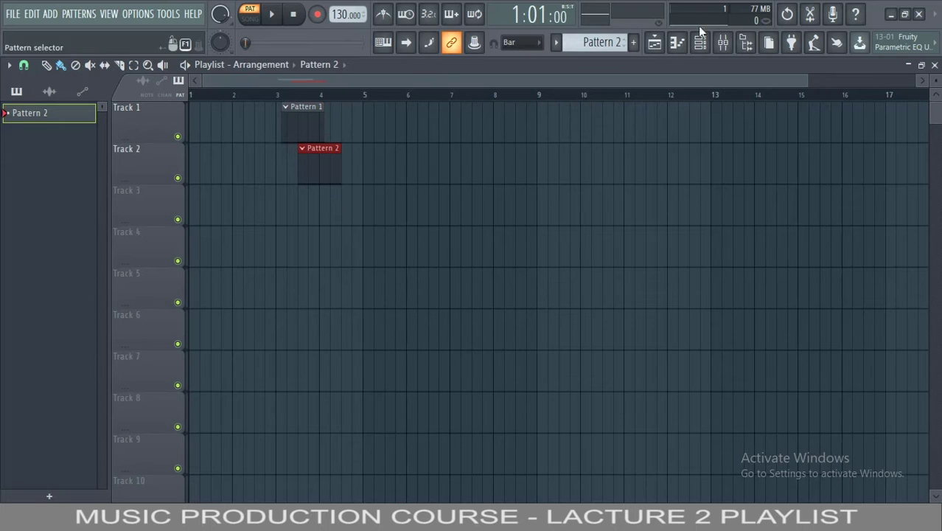
# Place Pattern 4 clips on Tracks 1 and 3, and a Pattern 3 clip on Track 4 just after bar 3.
pyautogui.scroll(-2, 583, 44)
pyautogui.click(354, 140)
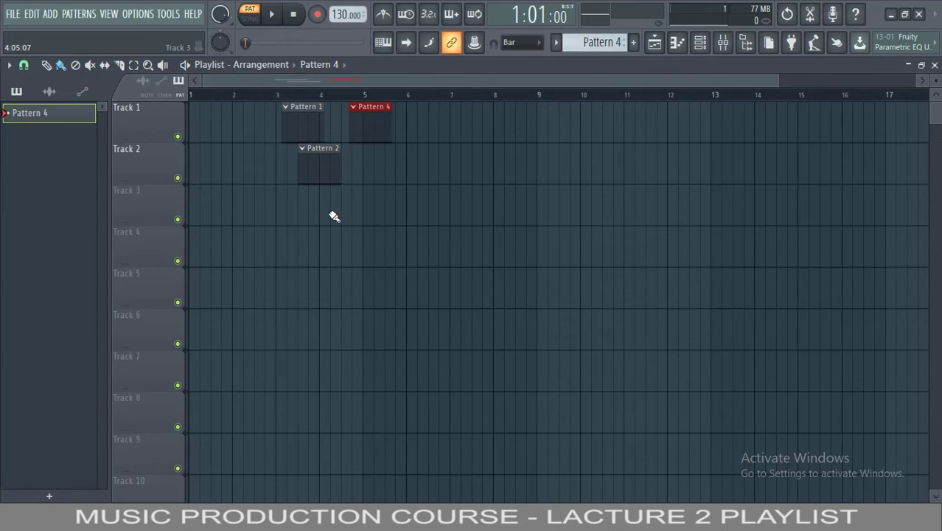
pyautogui.click(332, 215)
pyautogui.scroll(1, 595, 44)
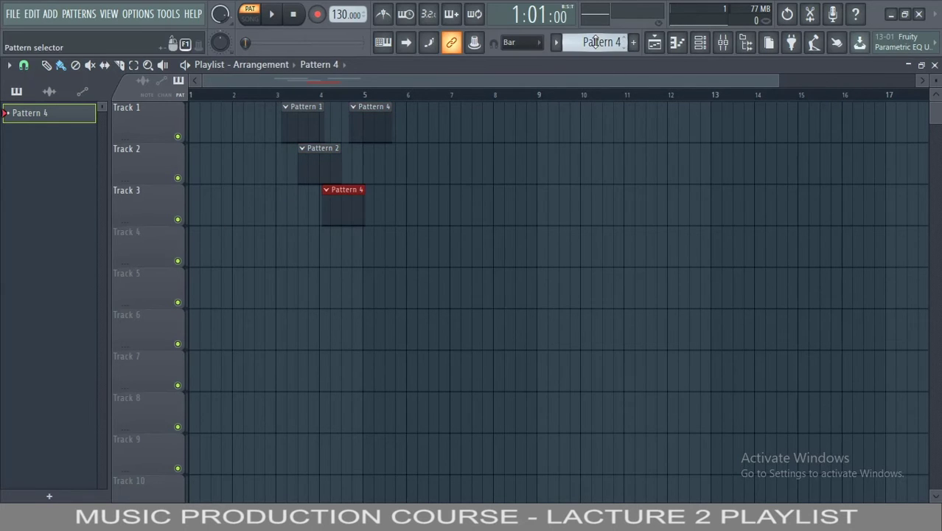
pyautogui.click(262, 249)
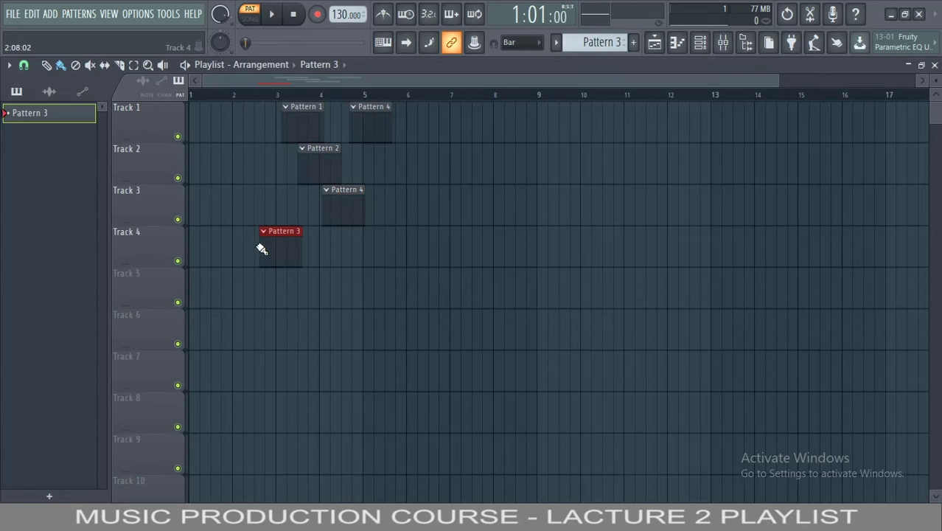
pyautogui.moveTo(261, 248); pyautogui.dragTo(290, 237)
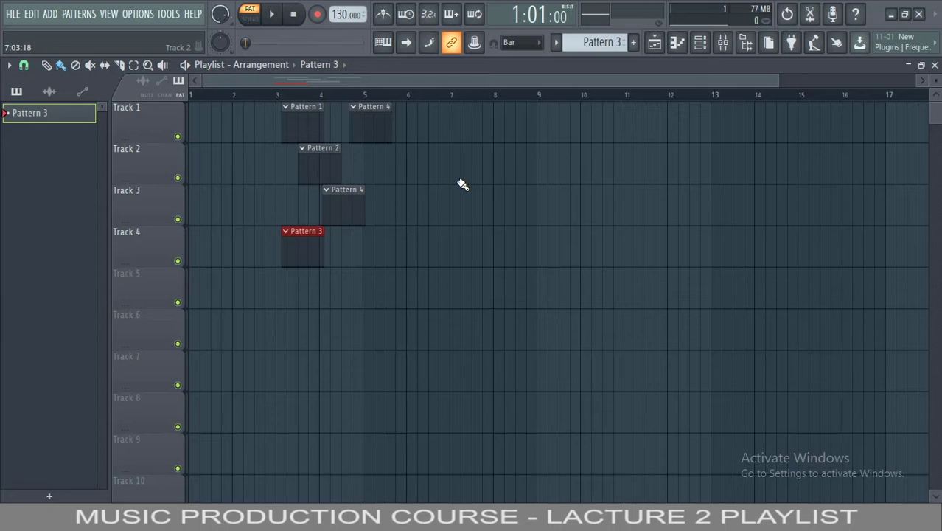
# Place a Pattern 999 clip on Track 5 at bar 4, and align the Pattern 1 and Pattern 2 clips to bar 3.
pyautogui.moveTo(594, 42); pyautogui.dragTo(452, 153)
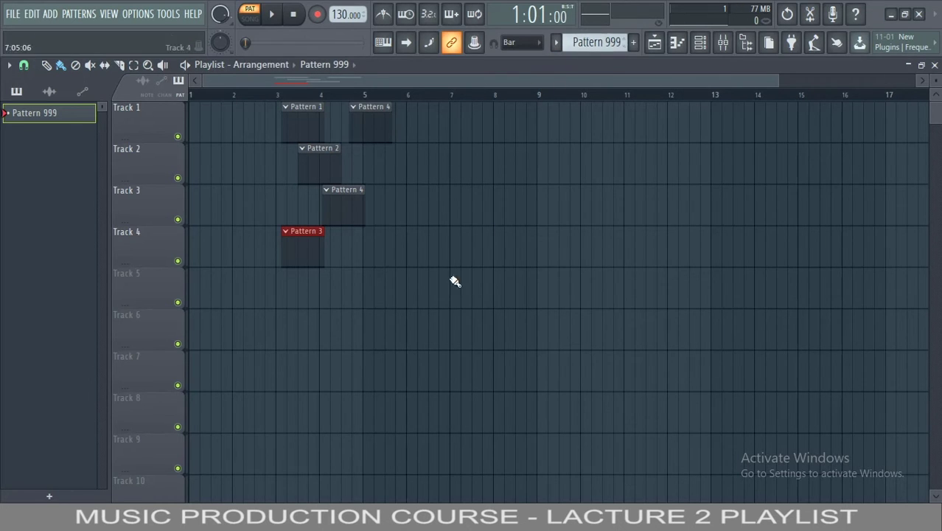
pyautogui.click(359, 305)
pyautogui.moveTo(354, 295)
pyautogui.mouseDown()
pyautogui.moveTo(328, 297)
pyautogui.moveTo(364, 305)
pyautogui.moveTo(336, 300)
pyautogui.mouseUp()
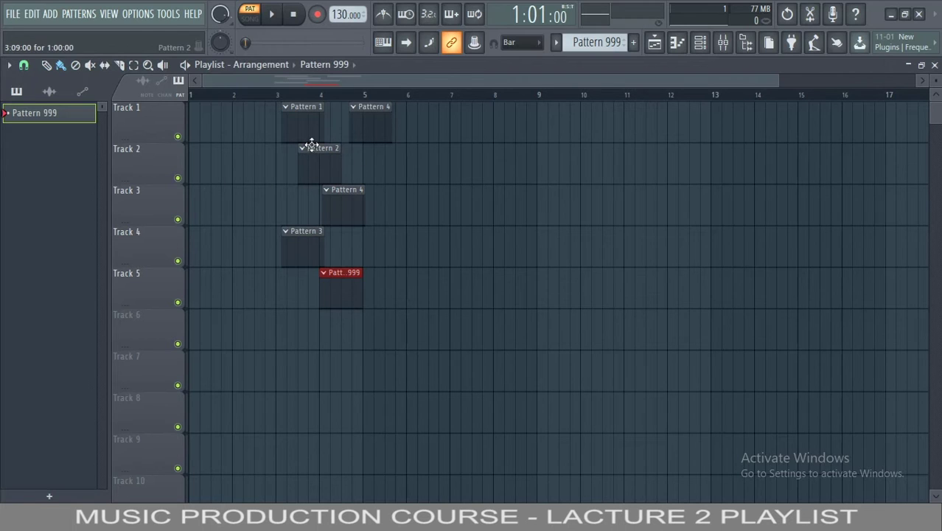
pyautogui.moveTo(294, 135)
pyautogui.mouseDown()
pyautogui.moveTo(280, 135)
pyautogui.moveTo(290, 133)
pyautogui.mouseUp()
pyautogui.moveTo(317, 165); pyautogui.dragTo(295, 166)
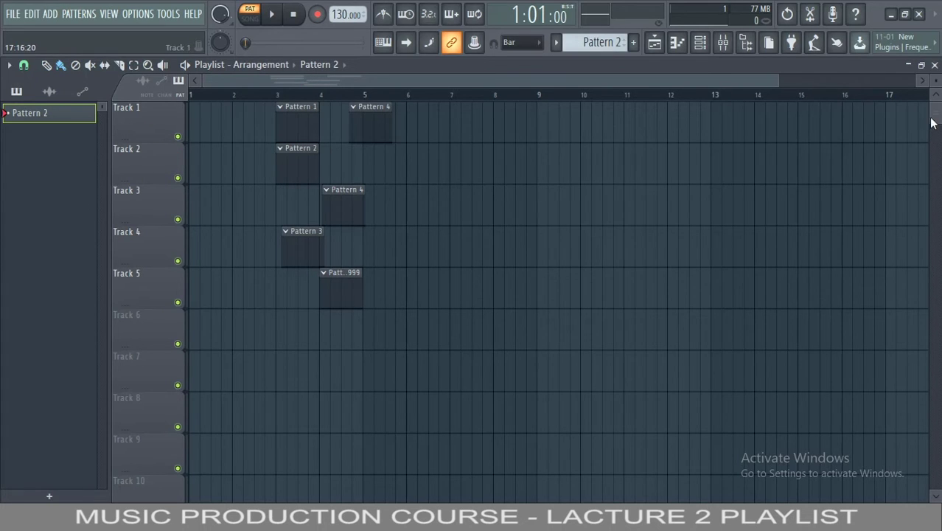
# Mute and unmute Track 1, and solo it.
pyautogui.moveTo(931, 122); pyautogui.dragTo(935, 478)
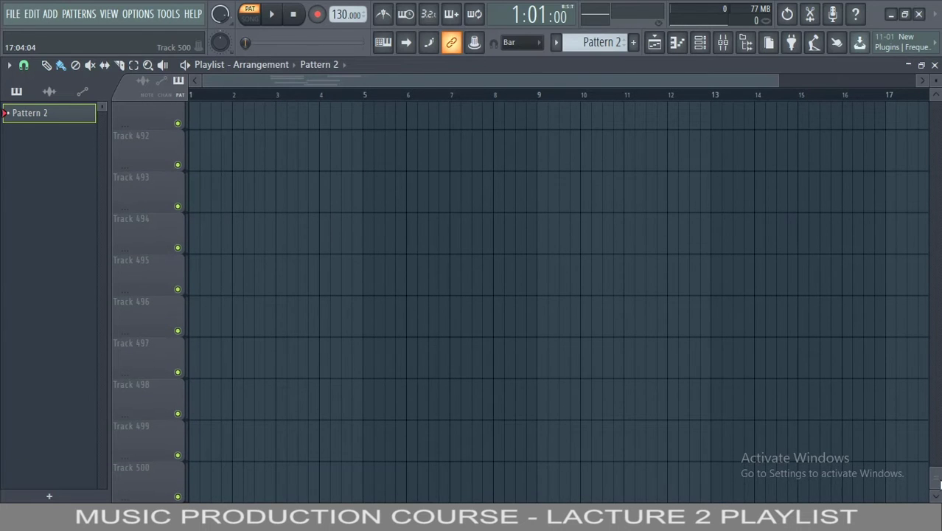
pyautogui.moveTo(938, 483); pyautogui.dragTo(935, 110)
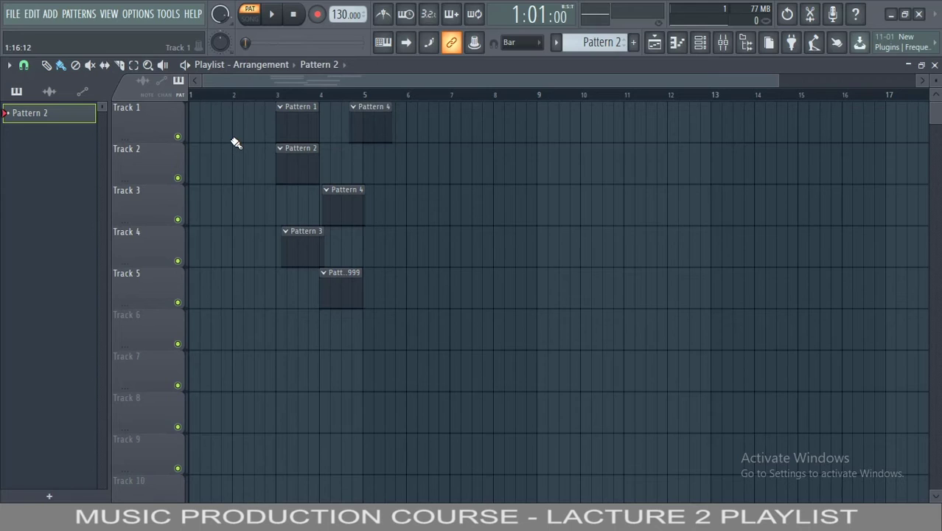
pyautogui.click(178, 137)
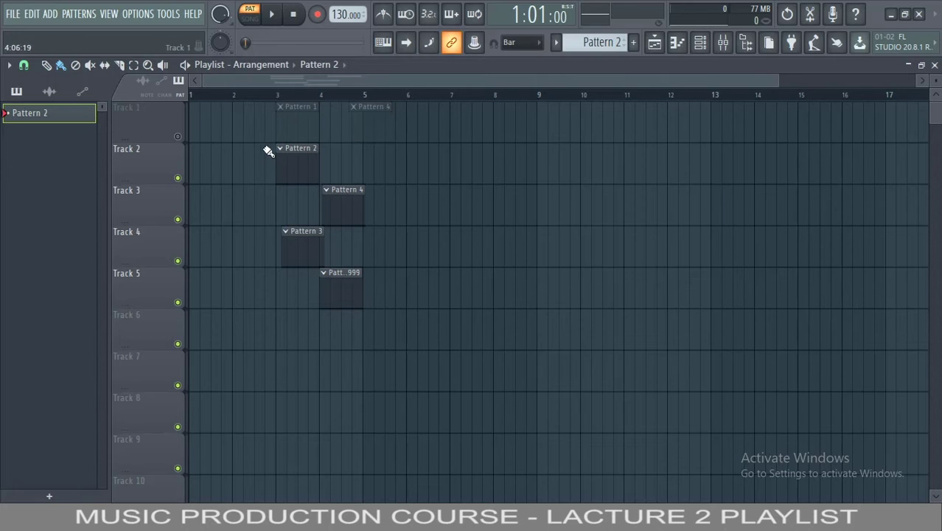
pyautogui.click(178, 137)
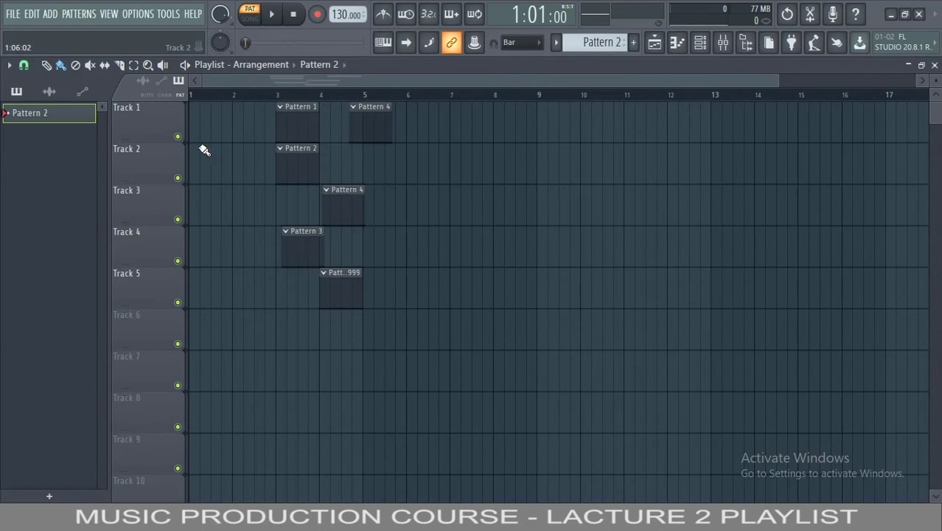
pyautogui.rightClick(178, 137)
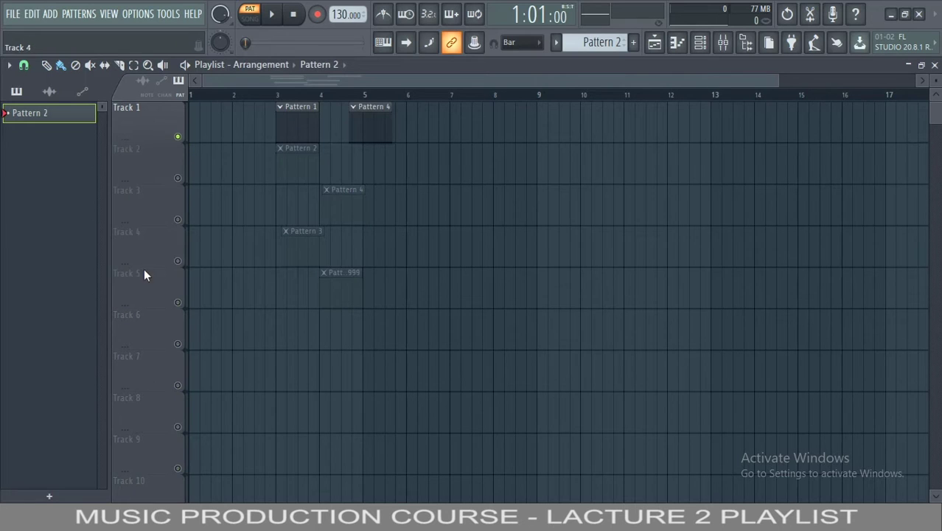
# Unsolo Track 1 and paint Pattern 2 clips on Tracks 2 to 7, with a continuous run along Track 5 from bar 7.
pyautogui.rightClick(178, 137)
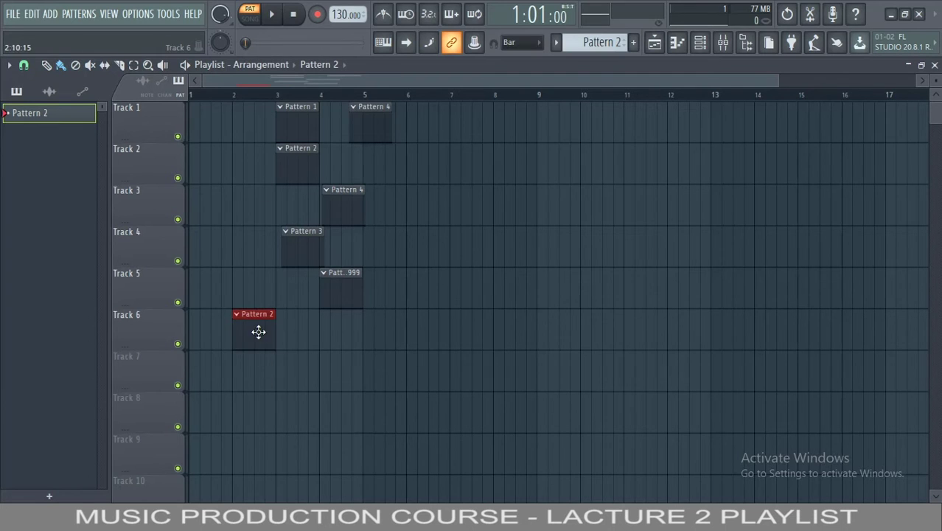
pyautogui.moveTo(259, 331)
pyautogui.mouseDown()
pyautogui.moveTo(419, 143)
pyautogui.moveTo(569, 463)
pyautogui.moveTo(345, 163)
pyautogui.moveTo(470, 193)
pyautogui.moveTo(526, 338)
pyautogui.moveTo(441, 275)
pyautogui.moveTo(925, 289)
pyautogui.mouseUp()
pyautogui.click(410, 315)
pyautogui.click(487, 243)
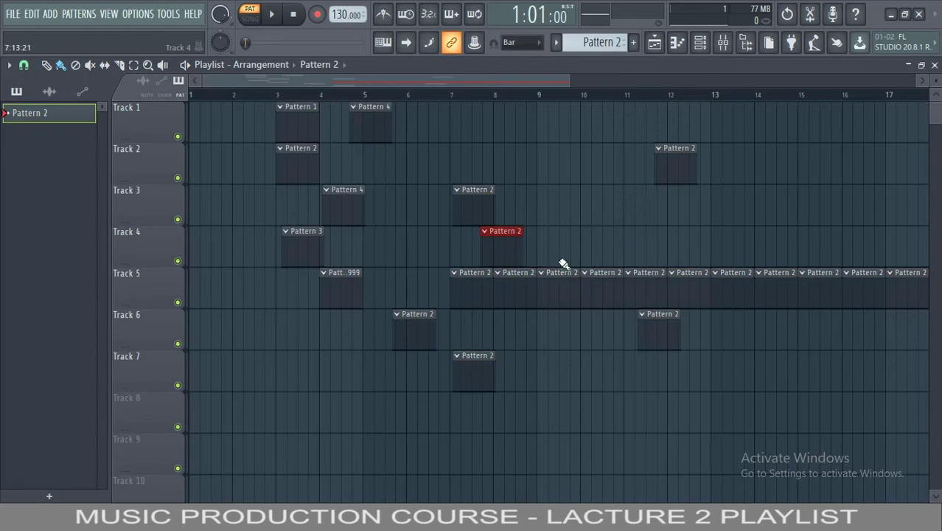
# Extend the Pattern 2 run on Track 4 through bar 11, add single clips on Tracks 1 and 4, and shift two clips on Track 5.
pyautogui.moveTo(526, 244); pyautogui.dragTo(697, 243)
pyautogui.click(615, 126)
pyautogui.click(486, 125)
pyautogui.click(407, 244)
pyautogui.moveTo(627, 292); pyautogui.dragTo(632, 291)
pyautogui.moveTo(499, 291); pyautogui.dragTo(477, 292)
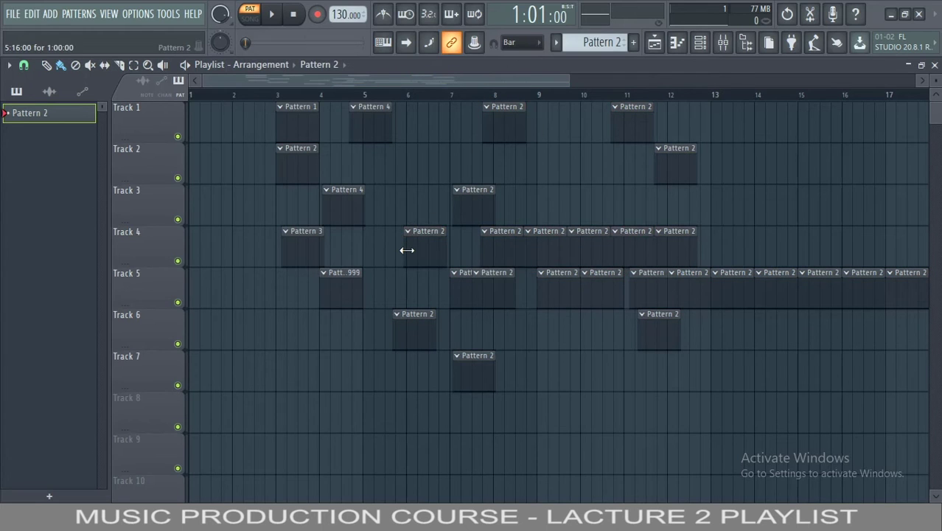
# Delete three Pattern 2 clips on Track 4, the Pattern 2 clip on Track 3, Track 1's Pattern 1 and 4 clips, and Track 2's bar 11 clip.
pyautogui.rightClick(492, 251)
pyautogui.rightClick(589, 251)
pyautogui.rightClick(633, 251)
pyautogui.rightClick(472, 208)
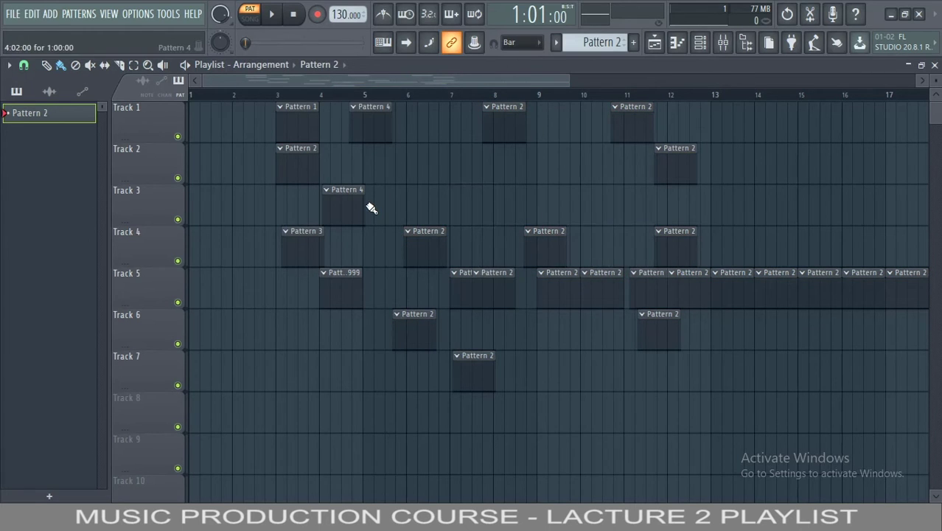
pyautogui.rightClick(372, 129)
pyautogui.rightClick(297, 129)
pyautogui.rightClick(694, 159)
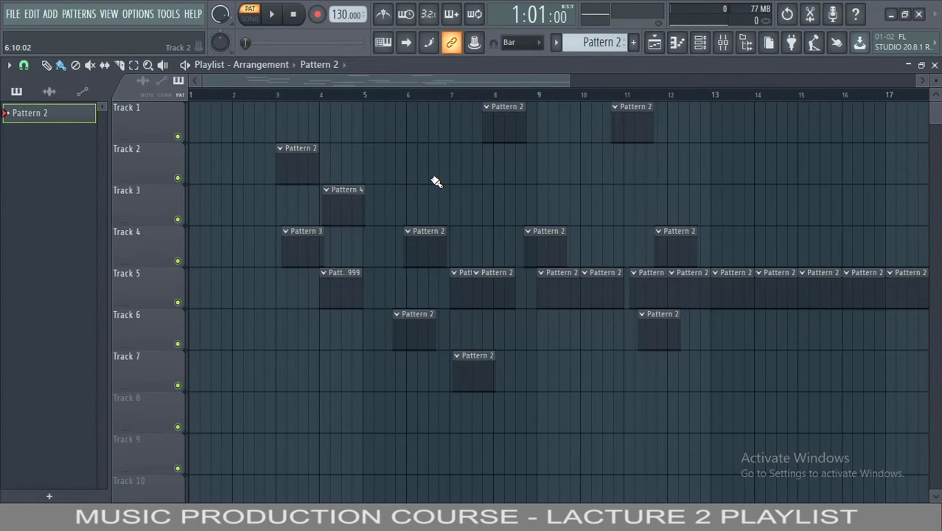
# Delete every clip in the Playlist and switch playback to song mode.
pyautogui.hotkey('ctrl', 'a')
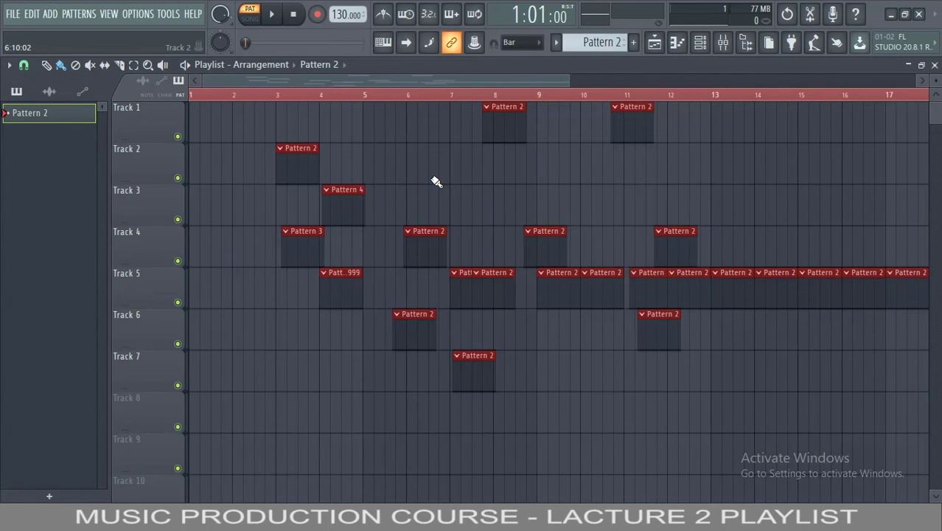
pyautogui.press('Delete')
pyautogui.click(190, 95)
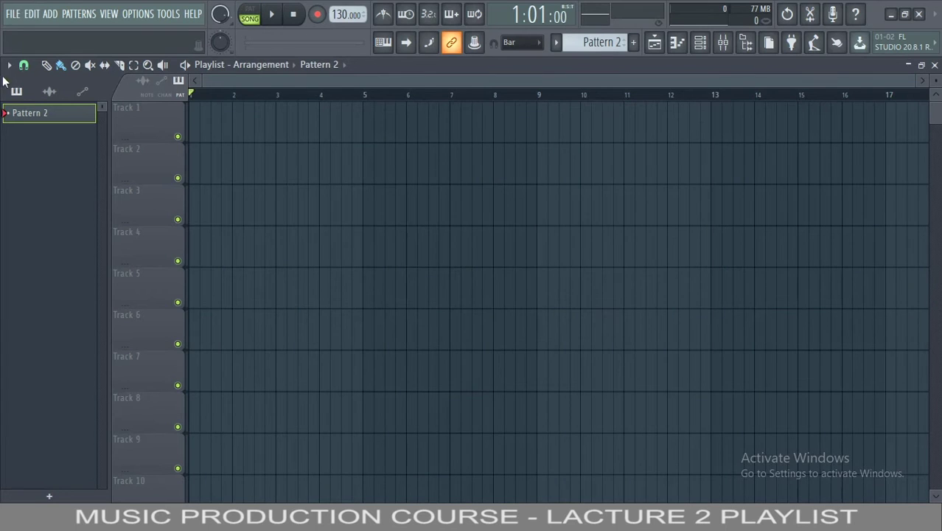
# Place Pattern 2 clips with the Draw tool on Track 1 within bars 3 and 4, and on Track 2 within bars 4, 6 and 10.
pyautogui.click(46, 66)
pyautogui.moveTo(207, 125)
pyautogui.mouseDown()
pyautogui.moveTo(196, 126)
pyautogui.moveTo(381, 118)
pyautogui.mouseUp()
pyautogui.click(289, 129)
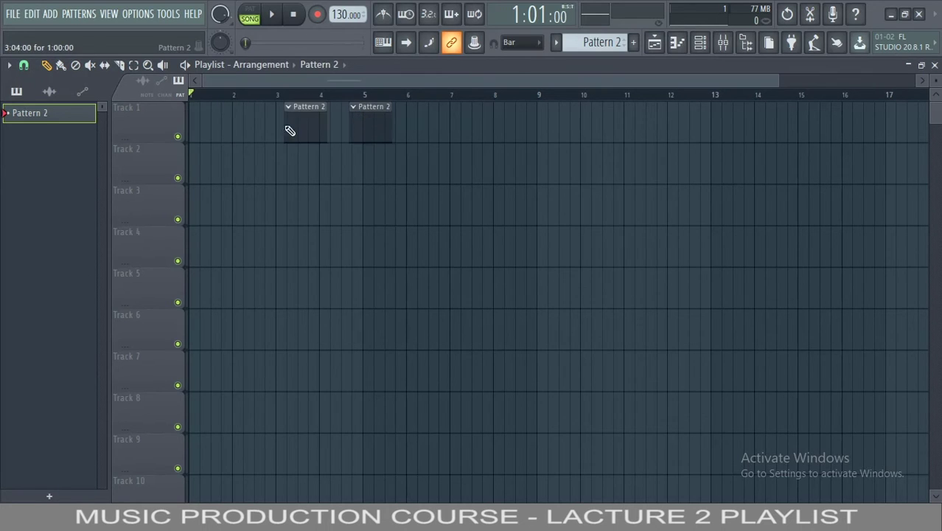
pyautogui.click(326, 164)
pyautogui.click(428, 164)
pyautogui.click(606, 166)
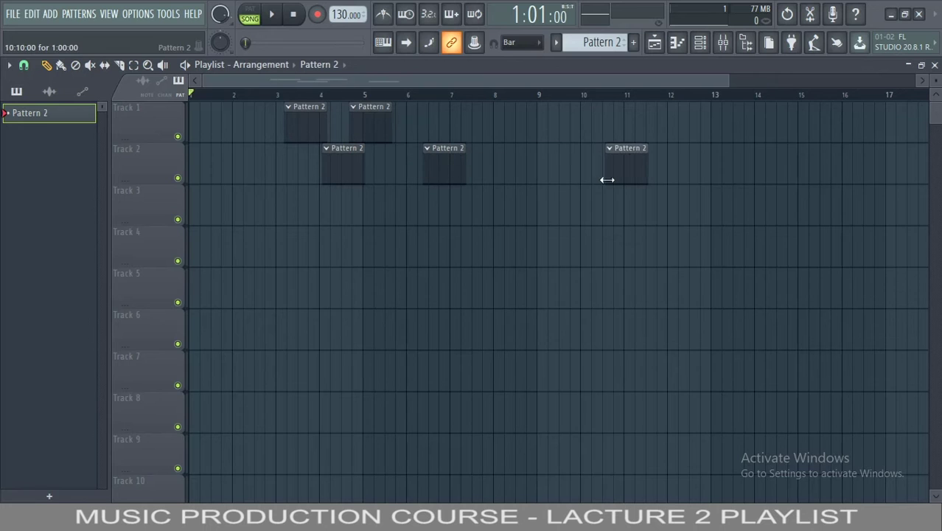
# Place Pattern 2 clips on Track 3 within bars 2, 8 and 17, on Track 4 in bar 13, and on Track 5 at bars 4 and 7.
pyautogui.moveTo(704, 205); pyautogui.dragTo(910, 193)
pyautogui.click(590, 205)
pyautogui.moveTo(590, 205); pyautogui.dragTo(532, 205)
pyautogui.click(243, 205)
pyautogui.click(321, 292)
pyautogui.click(459, 291)
pyautogui.click(731, 247)
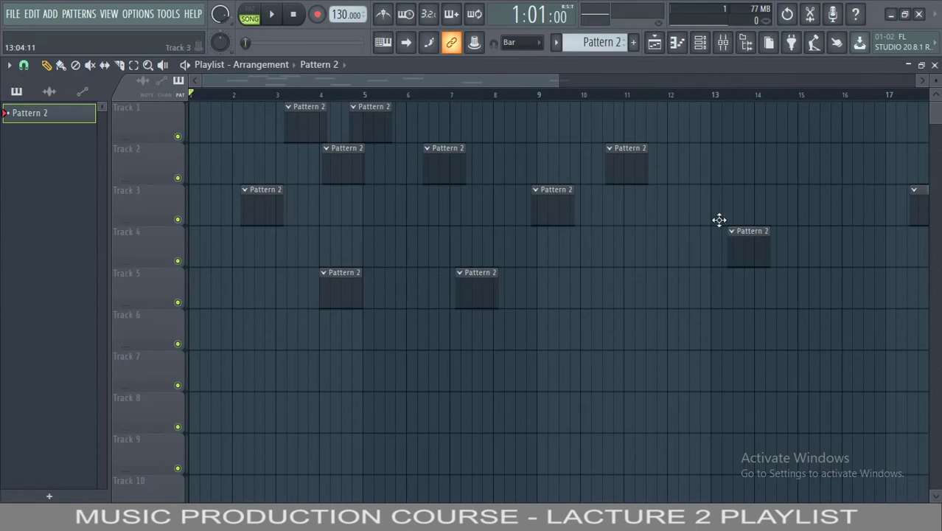
# Add Pattern 2 clips on Track 2 in bars 7 and 11, Track 3 in bar 6, Track 4 at bar 8, and Track 5 in bar 10.
pyautogui.click(663, 164)
pyautogui.moveTo(488, 163); pyautogui.dragTo(469, 164)
pyautogui.click(426, 205)
pyautogui.click(496, 247)
pyautogui.click(604, 291)
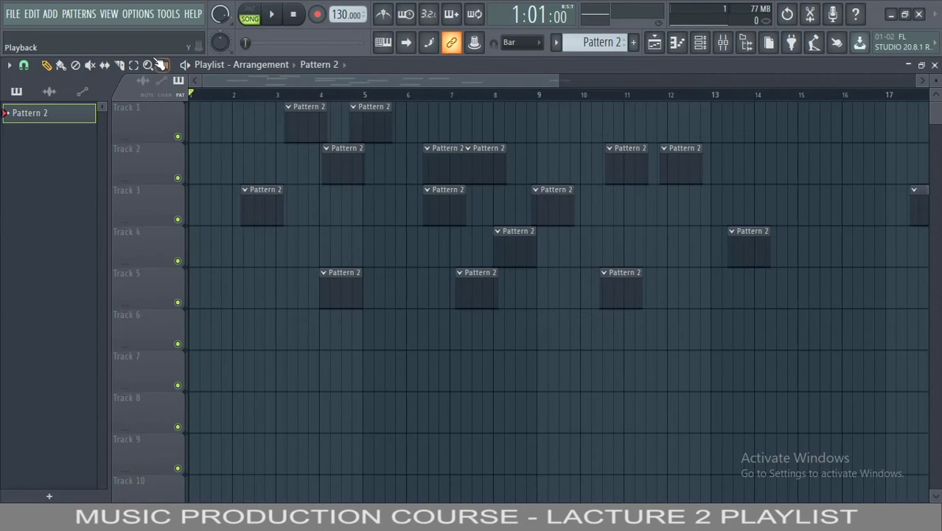
# Paint a continuous row of Pattern 2 clips along Track 6 from bar 1 through bar 18, and move the row to Track 7 at bar 7.
pyautogui.click(62, 65)
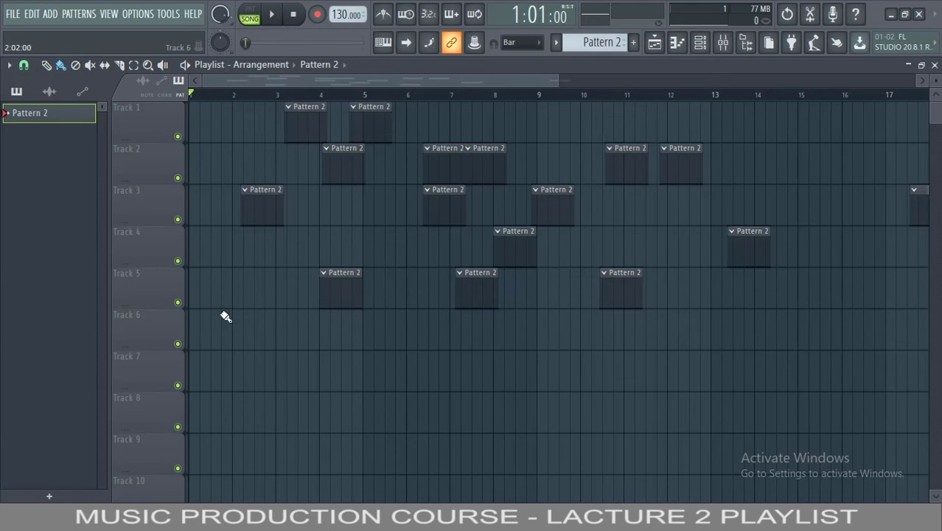
pyautogui.moveTo(193, 329); pyautogui.dragTo(922, 330)
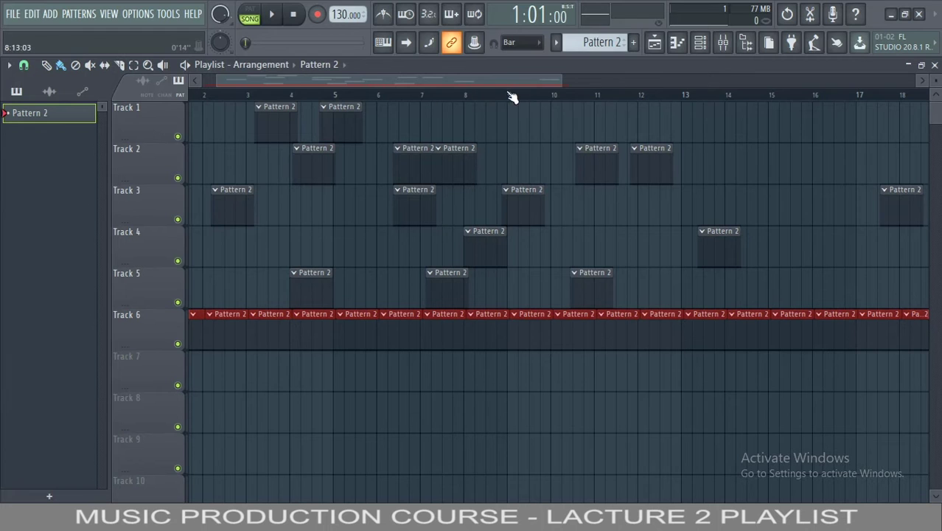
pyautogui.moveTo(559, 79); pyautogui.dragTo(629, 51)
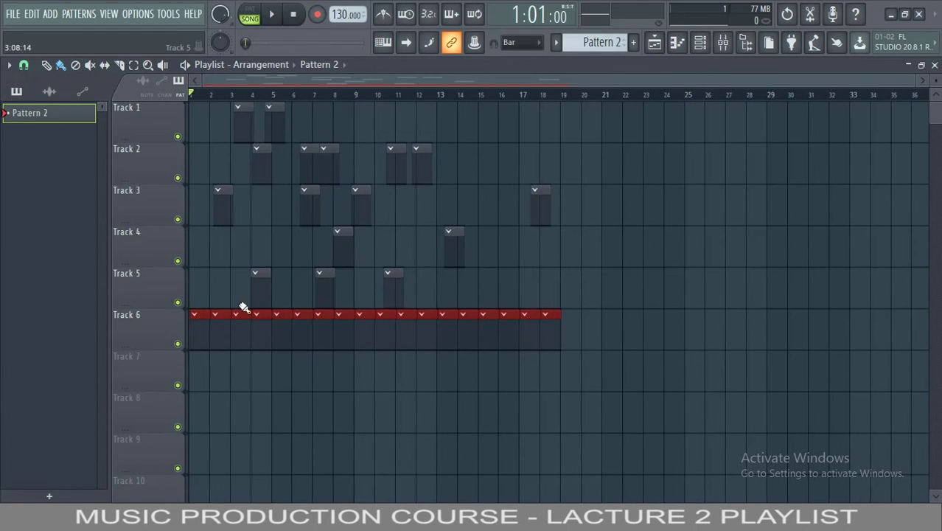
pyautogui.moveTo(219, 324); pyautogui.dragTo(343, 345)
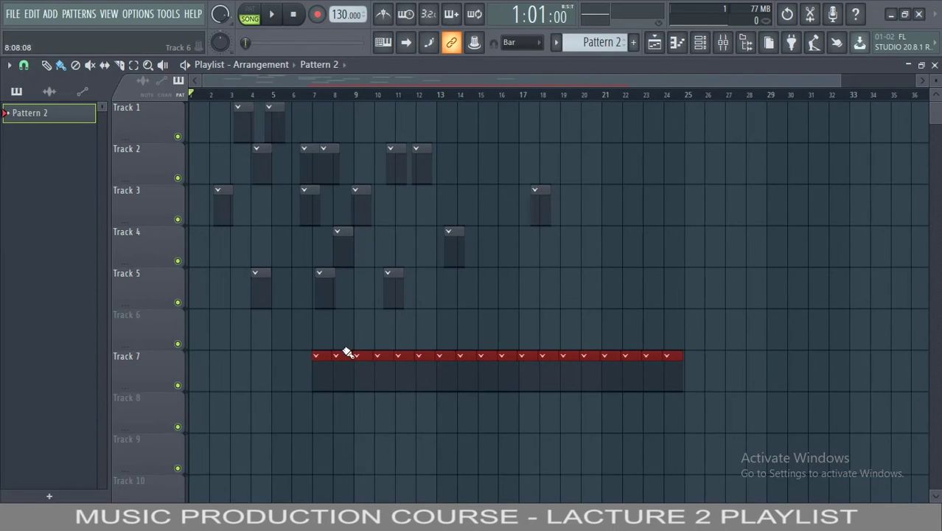
# Remove the clips on Tracks 2, 3, 4, 5 and 7 with the Delete tool, and clear the two remaining clips on Track 1.
pyautogui.click(76, 71)
pyautogui.click(265, 300)
pyautogui.click(328, 297)
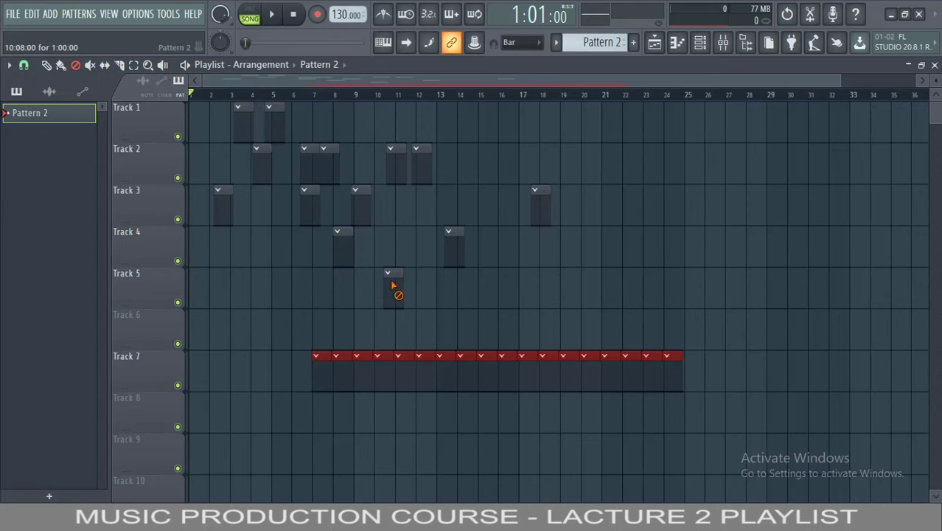
pyautogui.click(393, 286)
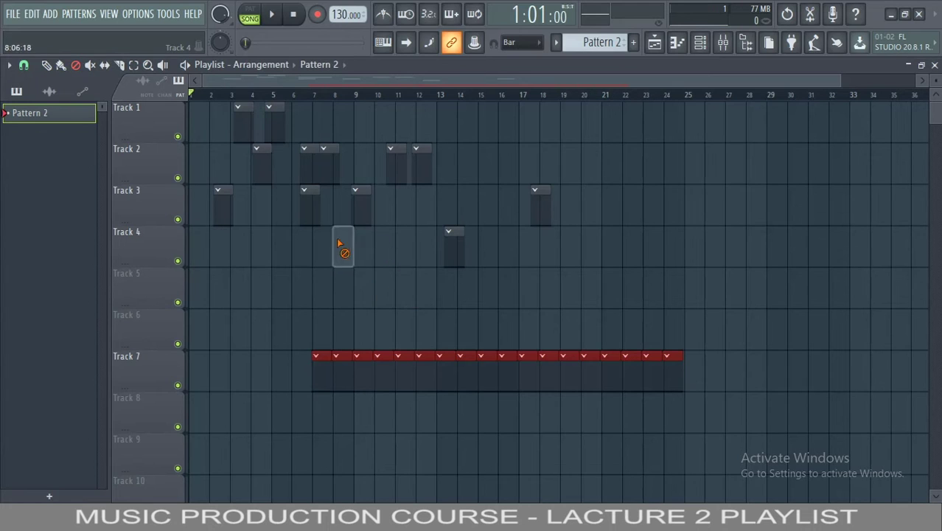
pyautogui.moveTo(342, 247)
pyautogui.mouseDown()
pyautogui.moveTo(244, 209)
pyautogui.moveTo(228, 180)
pyautogui.moveTo(242, 166)
pyautogui.moveTo(597, 189)
pyautogui.moveTo(605, 234)
pyautogui.moveTo(298, 211)
pyautogui.moveTo(339, 246)
pyautogui.moveTo(602, 276)
pyautogui.moveTo(654, 370)
pyautogui.moveTo(288, 382)
pyautogui.mouseUp()
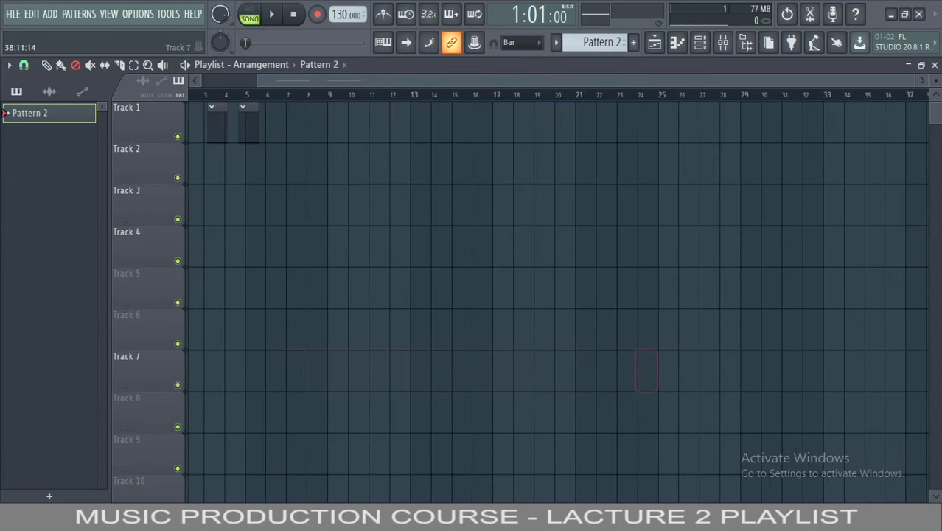
pyautogui.hotkey('ctrl', 'a')
pyautogui.press('Delete')
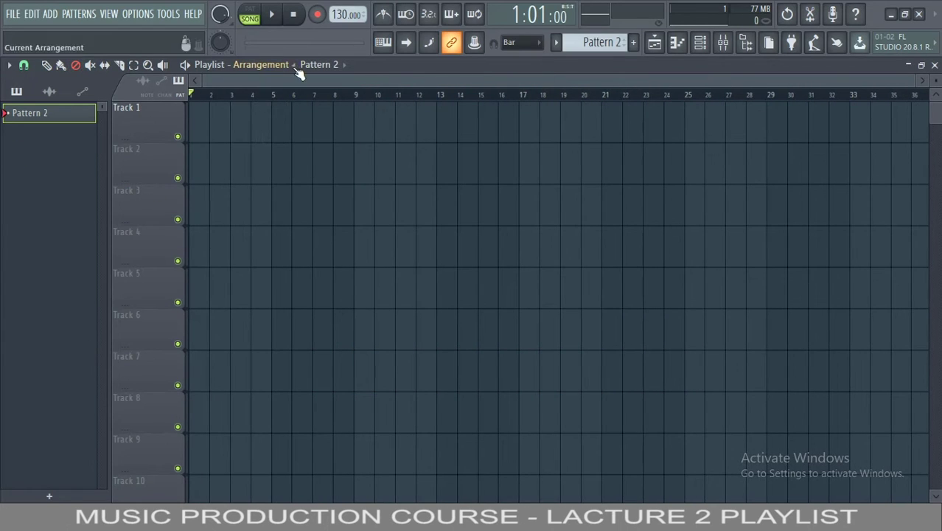
# Paint Pattern 2 clips across Tracks 1 to 5 within bars 1 to 10, including a row of three on Track 5.
pyautogui.click(90, 65)
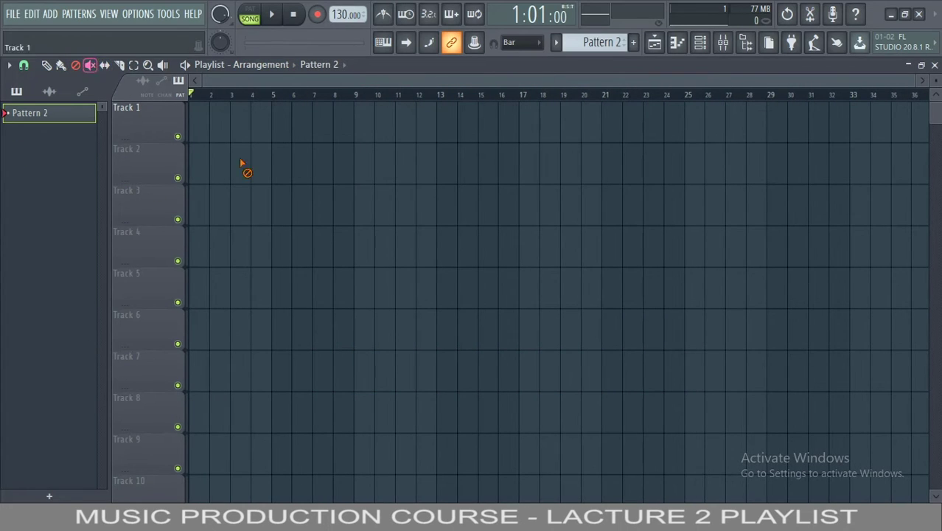
pyautogui.click(60, 65)
pyautogui.click(268, 110)
pyautogui.click(363, 234)
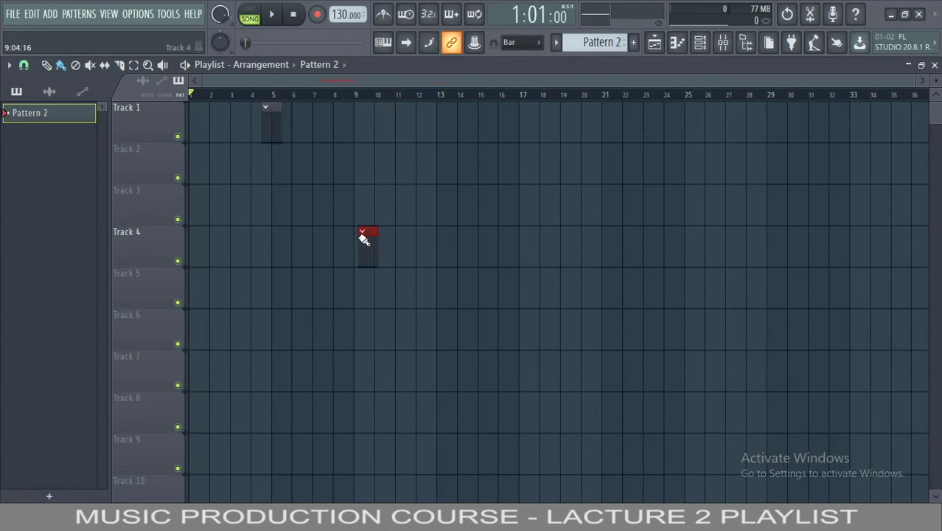
pyautogui.moveTo(197, 193); pyautogui.dragTo(221, 193)
pyautogui.click(309, 155)
pyautogui.click(354, 155)
pyautogui.moveTo(341, 195); pyautogui.dragTo(364, 195)
pyautogui.click(280, 236)
pyautogui.click(306, 236)
pyautogui.moveTo(331, 279); pyautogui.dragTo(376, 288)
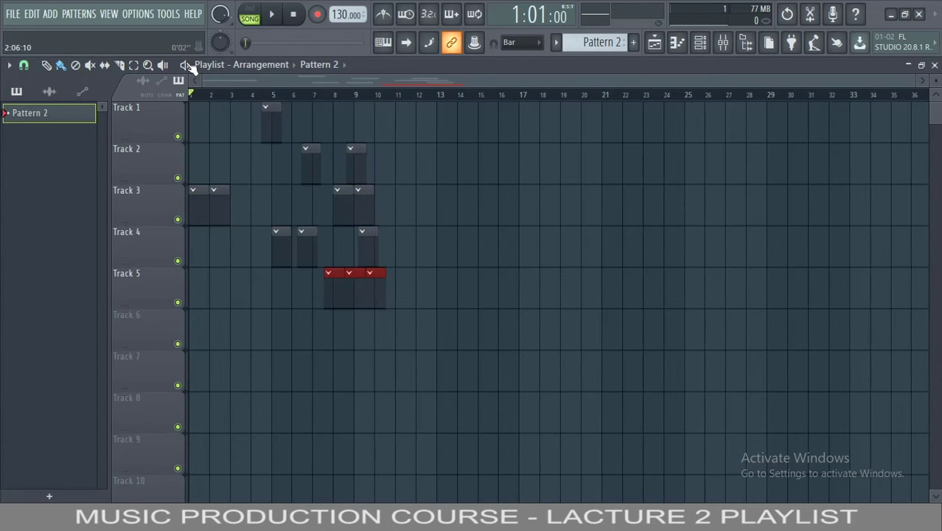
# Mute the second clip on Track 4 and the first two clips on Track 5 with the Mute tool, and unmute all three.
pyautogui.click(75, 65)
pyautogui.click(89, 65)
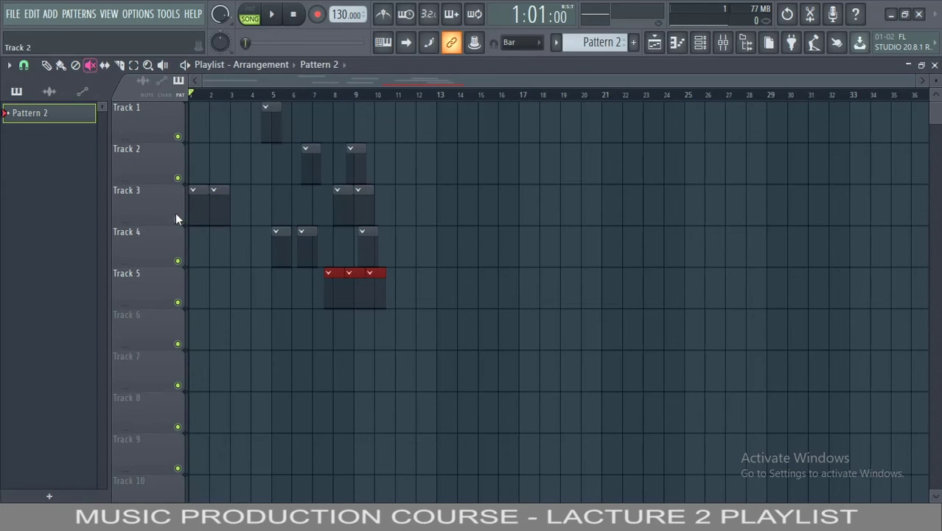
pyautogui.click(306, 248)
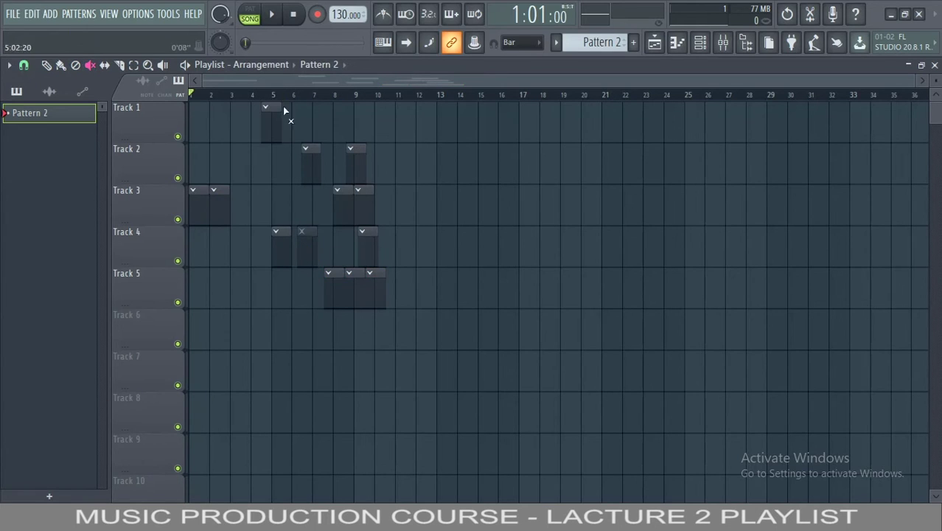
pyautogui.click(333, 289)
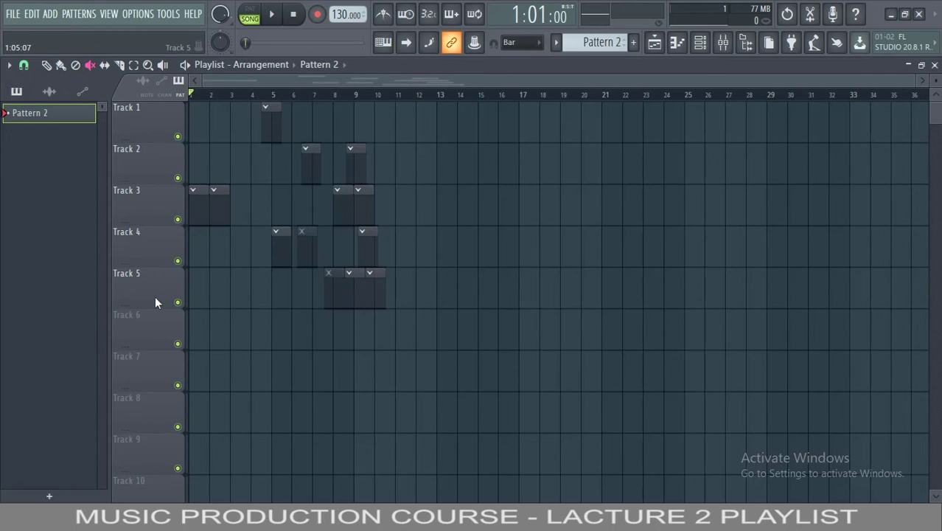
pyautogui.click(357, 298)
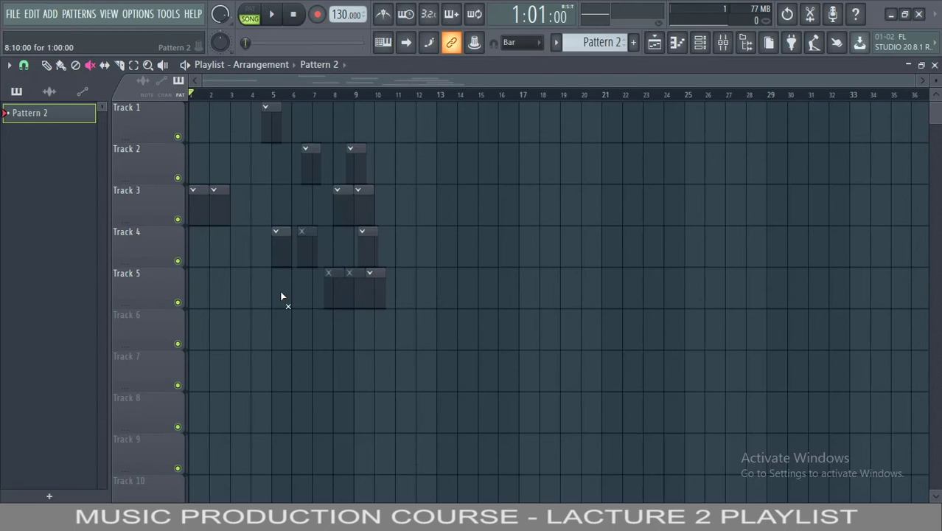
pyautogui.click(359, 287)
pyautogui.click(311, 252)
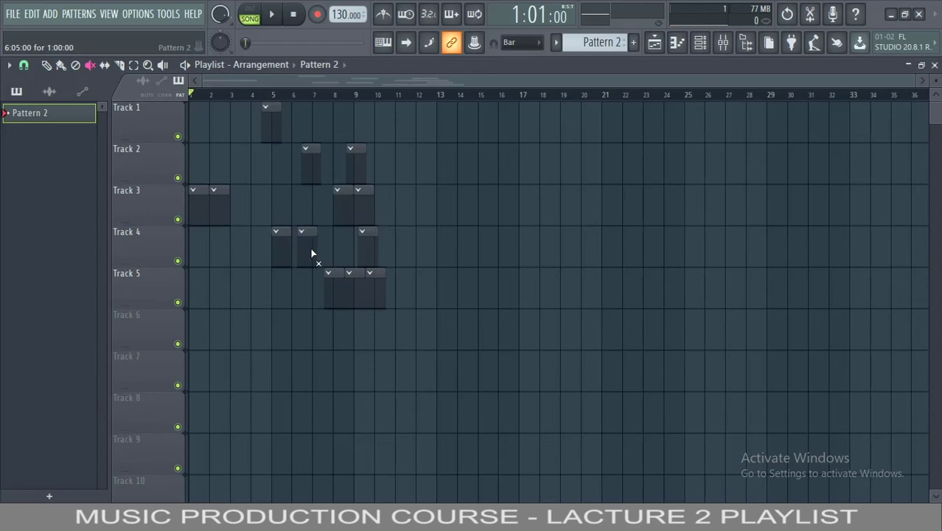
# Clear all clips from Tracks 1 to 5 of the Playlist.
pyautogui.click(123, 65)
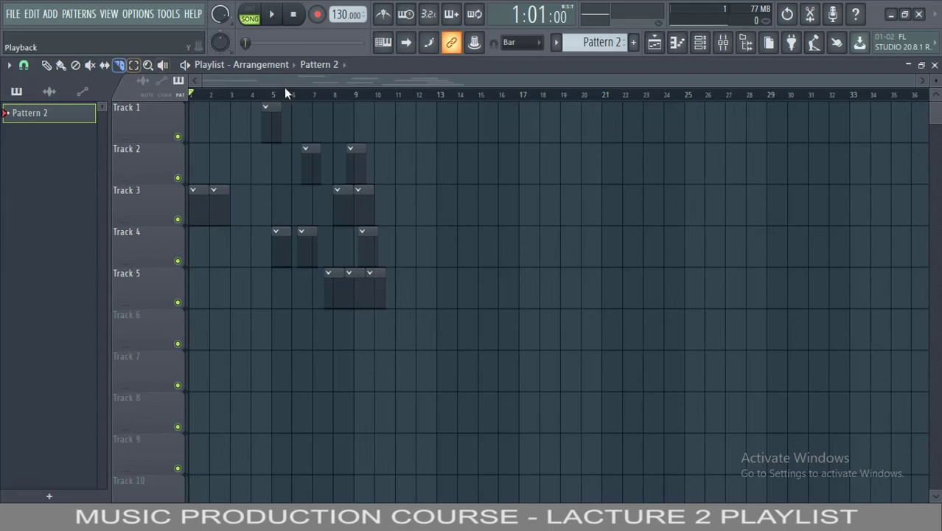
pyautogui.click(61, 66)
pyautogui.hotkey('ctrl', 'a')
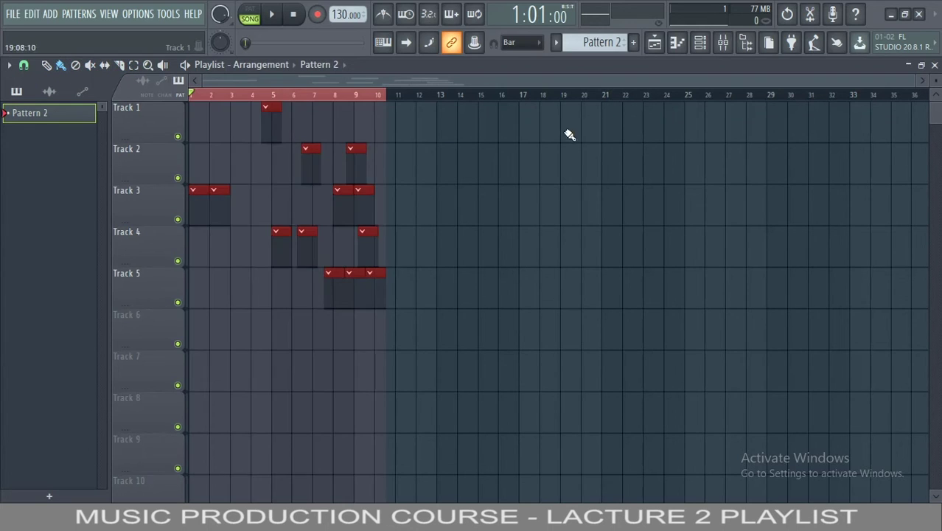
pyautogui.press('Delete')
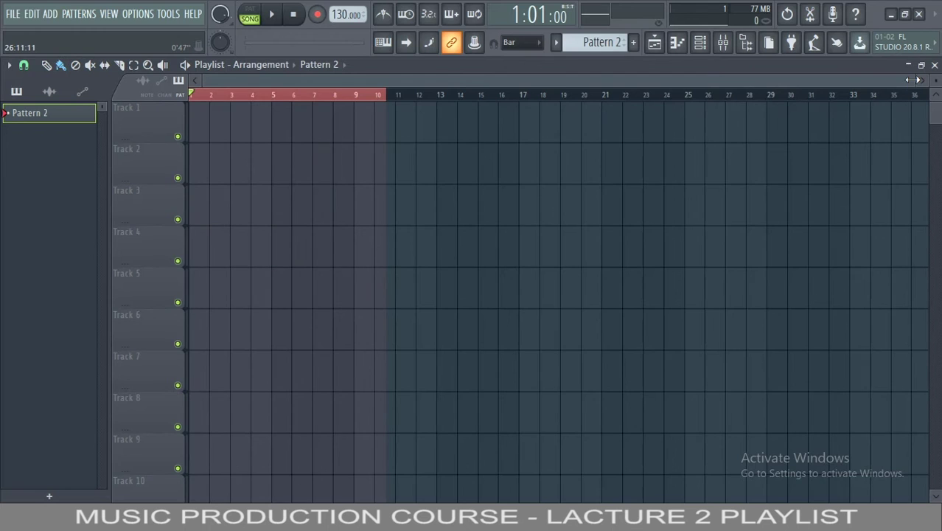
# Place a Pattern 2 clip on Track 1 at bar 1 and slice it in half at its midpoint.
pyautogui.moveTo(909, 80); pyautogui.dragTo(266, 101)
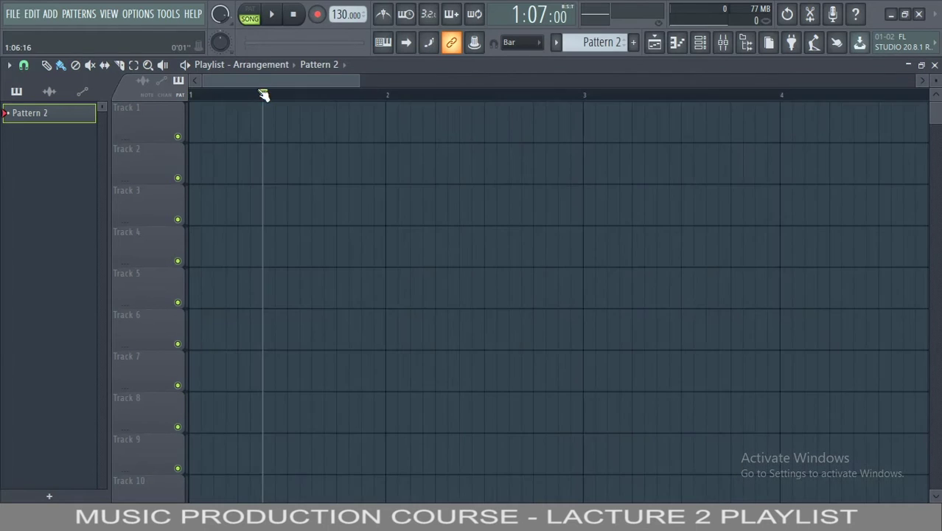
pyautogui.click(263, 113)
pyautogui.moveTo(334, 120); pyautogui.dragTo(287, 120)
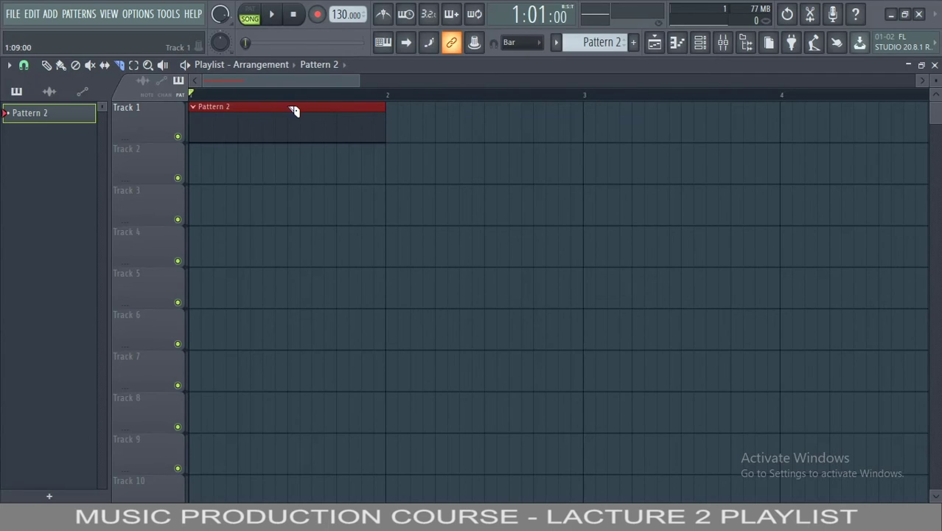
pyautogui.moveTo(291, 112); pyautogui.dragTo(295, 165)
pyautogui.moveTo(295, 165); pyautogui.dragTo(298, 164)
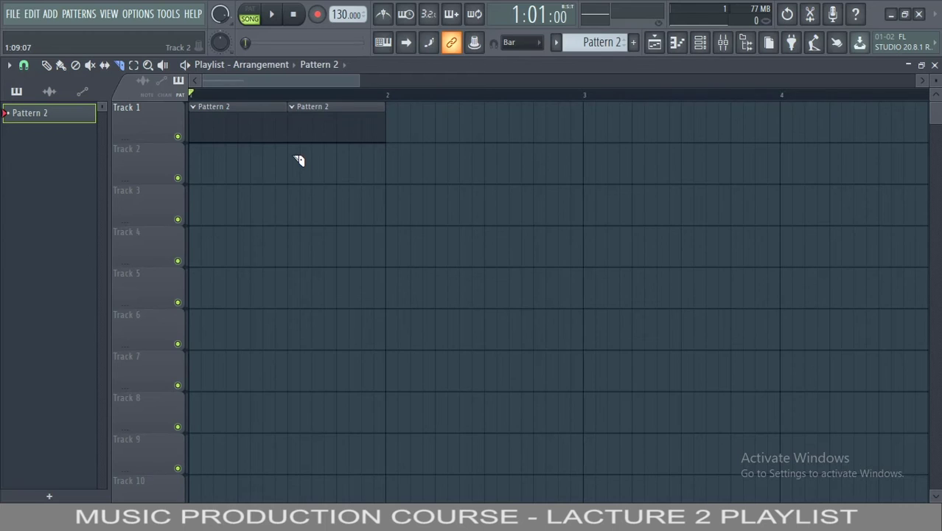
# Separate the sliced halves, moving the first to Track 3 slightly after bar 1 and the second to the start of Track 1.
pyautogui.click(45, 65)
pyautogui.moveTo(313, 111); pyautogui.dragTo(414, 108)
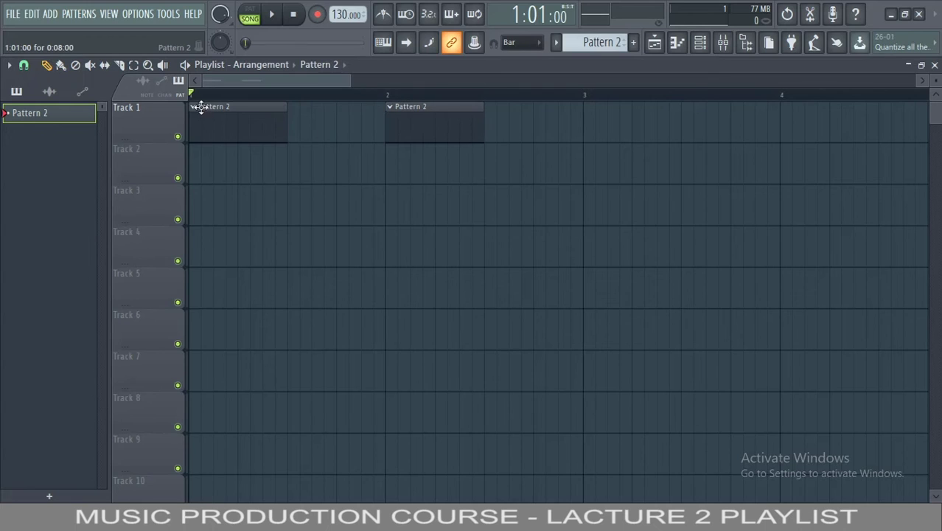
pyautogui.moveTo(198, 121); pyautogui.dragTo(222, 204)
pyautogui.moveTo(421, 131); pyautogui.dragTo(189, 98)
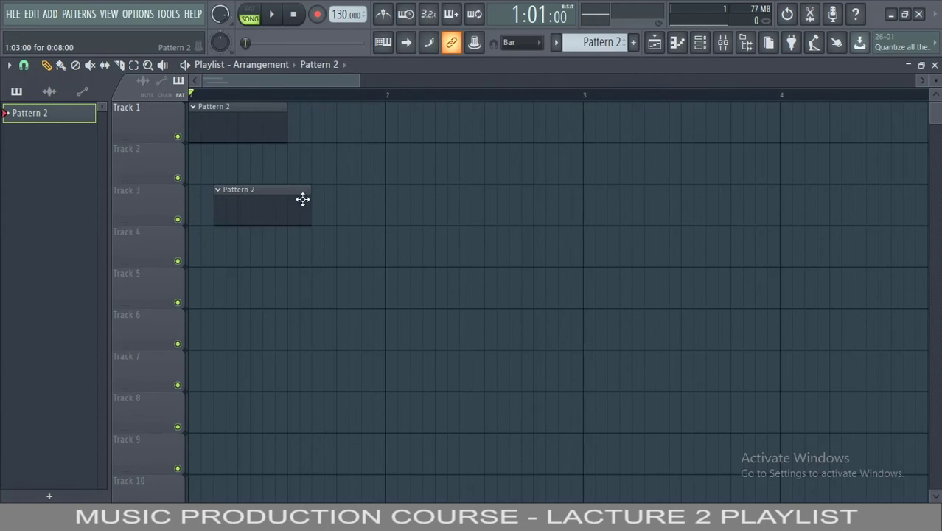
# Move the Track 3 clip to Track 2, directly after the Track 1 clip's end, and slice off its last quarter.
pyautogui.moveTo(250, 211); pyautogui.dragTo(332, 136)
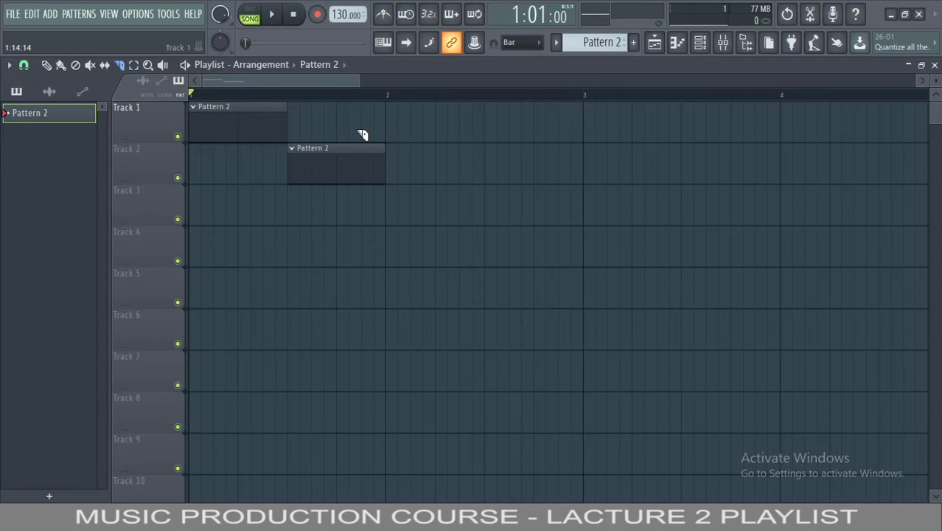
pyautogui.moveTo(361, 122); pyautogui.dragTo(367, 215)
pyautogui.moveTo(371, 215); pyautogui.dragTo(370, 219)
pyautogui.moveTo(366, 221); pyautogui.dragTo(366, 220)
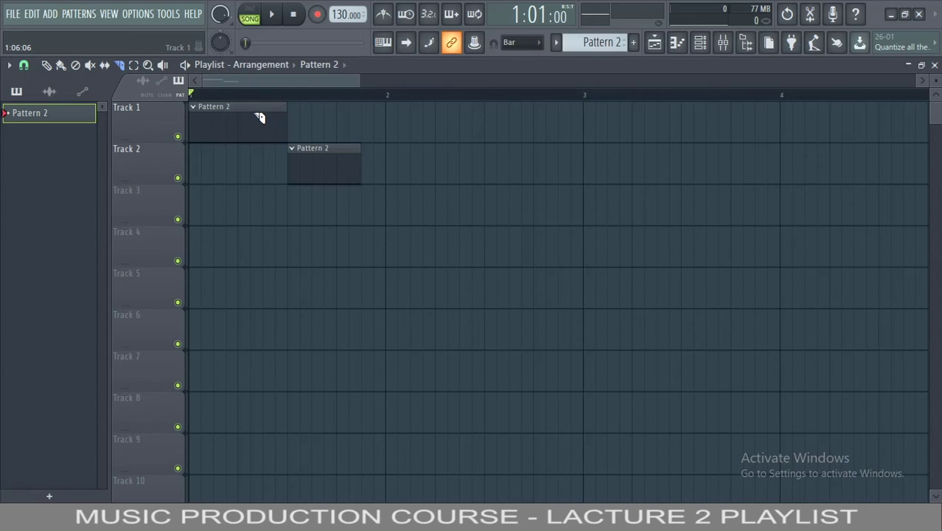
# Slice off the second half of the Track 1 clip and delete the clip on Track 2.
pyautogui.moveTo(238, 106); pyautogui.dragTo(245, 187)
pyautogui.moveTo(246, 191); pyautogui.dragTo(244, 191)
pyautogui.rightClick(354, 154)
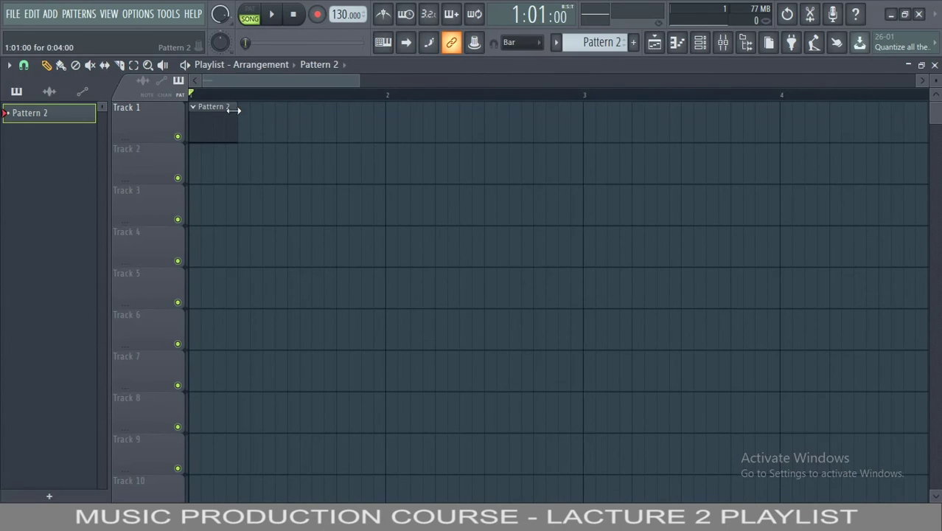
# Extend the Track 1 clip to bar 2 and slice off its last quarter.
pyautogui.moveTo(234, 110); pyautogui.dragTo(385, 111)
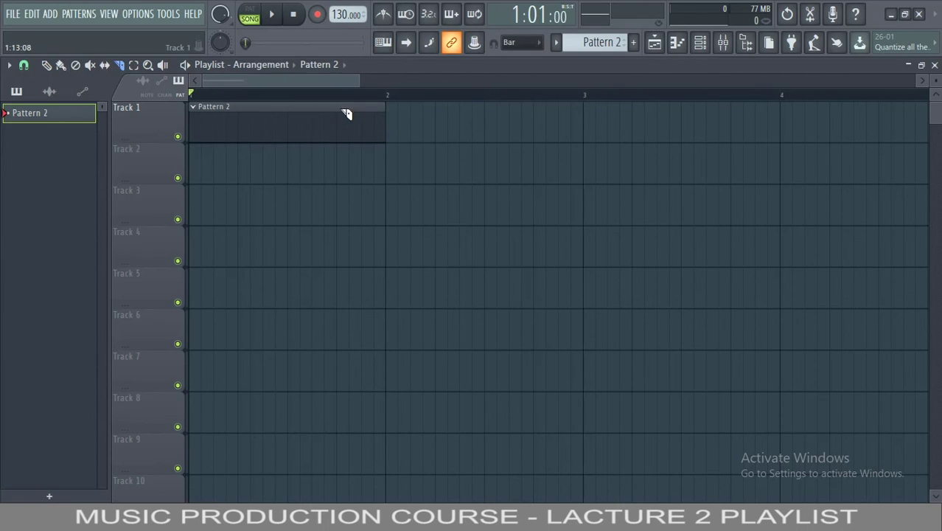
pyautogui.moveTo(337, 112); pyautogui.dragTo(336, 200)
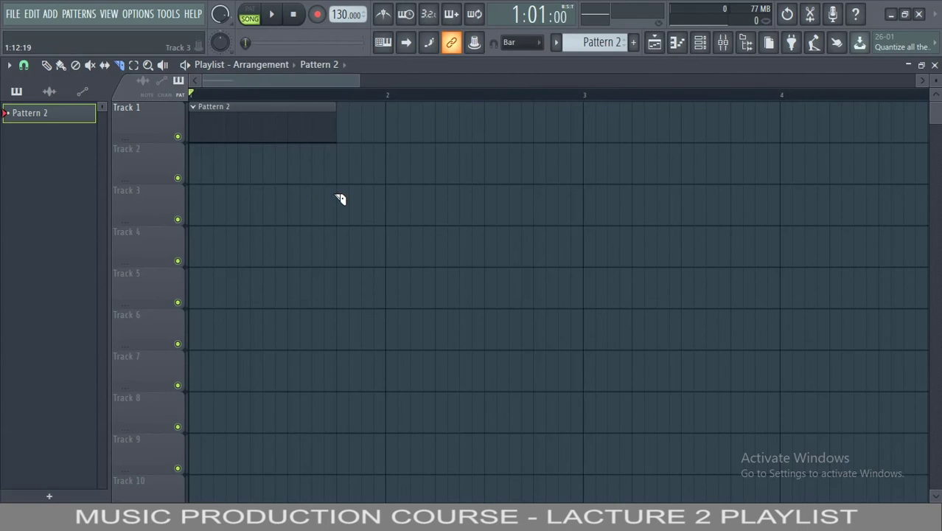
# Slice the Track 1 clip after its first third, move the remainder to the start of Track 3, and slice off that part's second half.
pyautogui.moveTo(239, 118); pyautogui.dragTo(241, 204)
pyautogui.press('p')
pyautogui.moveTo(305, 112)
pyautogui.mouseDown()
pyautogui.moveTo(391, 194)
pyautogui.moveTo(153, 204)
pyautogui.mouseUp()
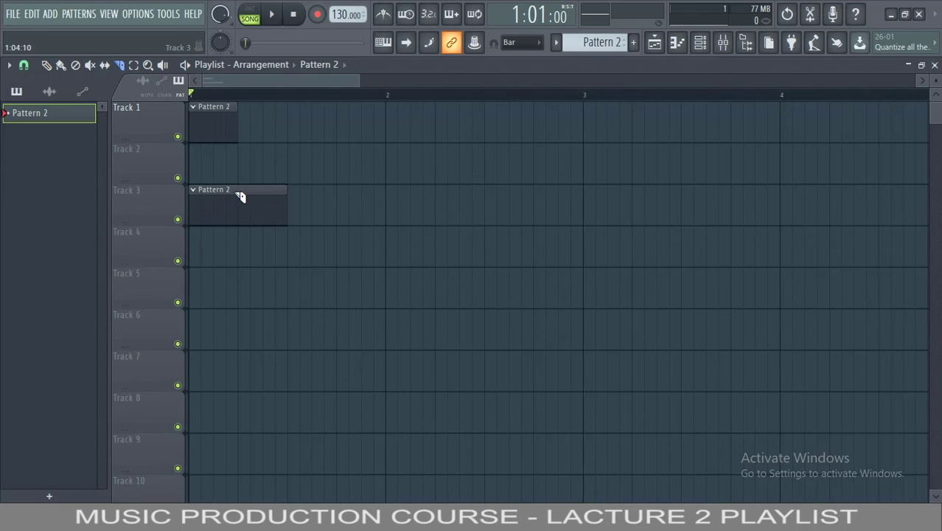
pyautogui.moveTo(240, 196); pyautogui.dragTo(244, 237)
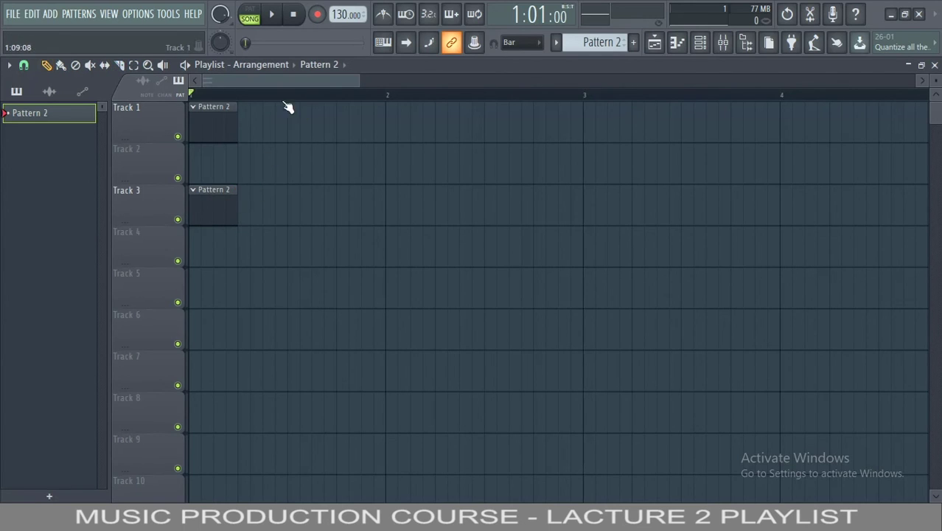
# Delete all clips from the Playlist and return to the Draw tool.
pyautogui.hotkey('ctrl', 'a')
pyautogui.press('Delete')
pyautogui.press('p')
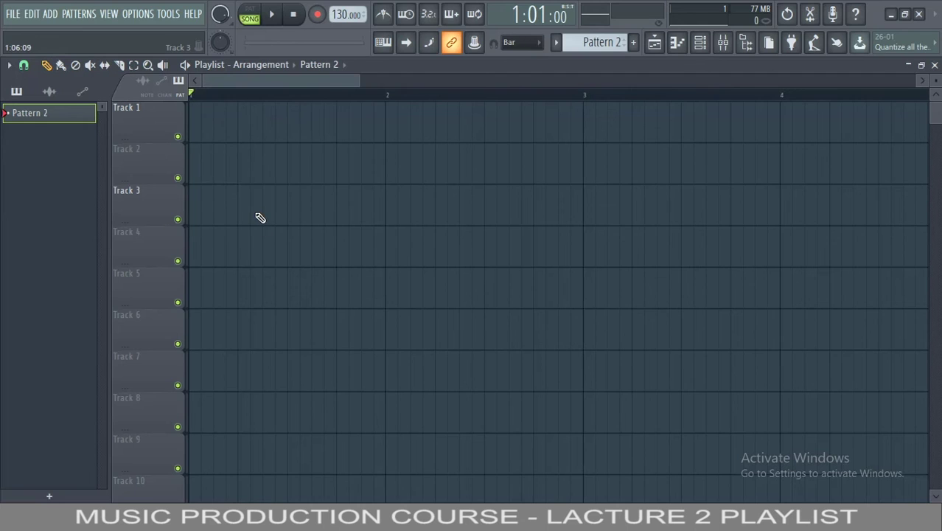
# Draw a Pattern 2 clip on Track 1 and use the Paint tool to add six more across Tracks 2 to 6.
pyautogui.click(282, 132)
pyautogui.click(59, 65)
pyautogui.click(302, 199)
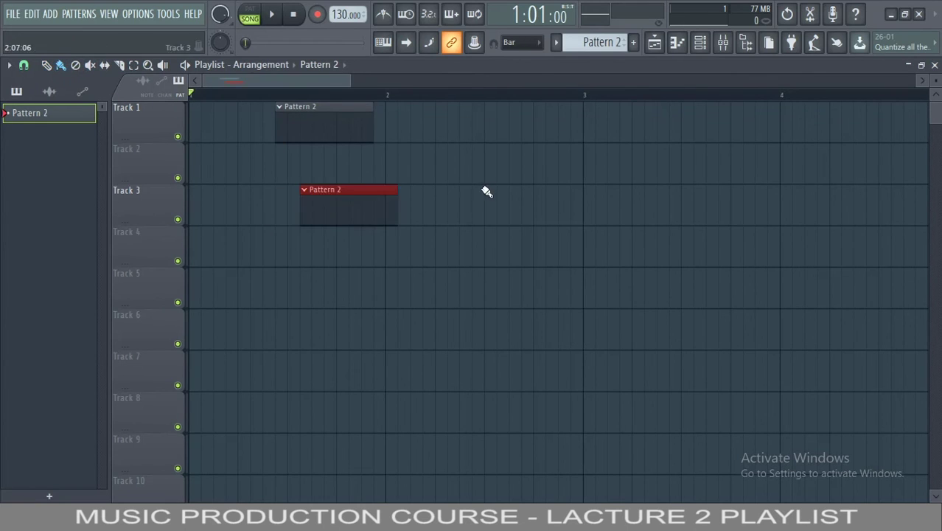
pyautogui.click(487, 193)
pyautogui.click(499, 161)
pyautogui.click(451, 246)
pyautogui.click(439, 322)
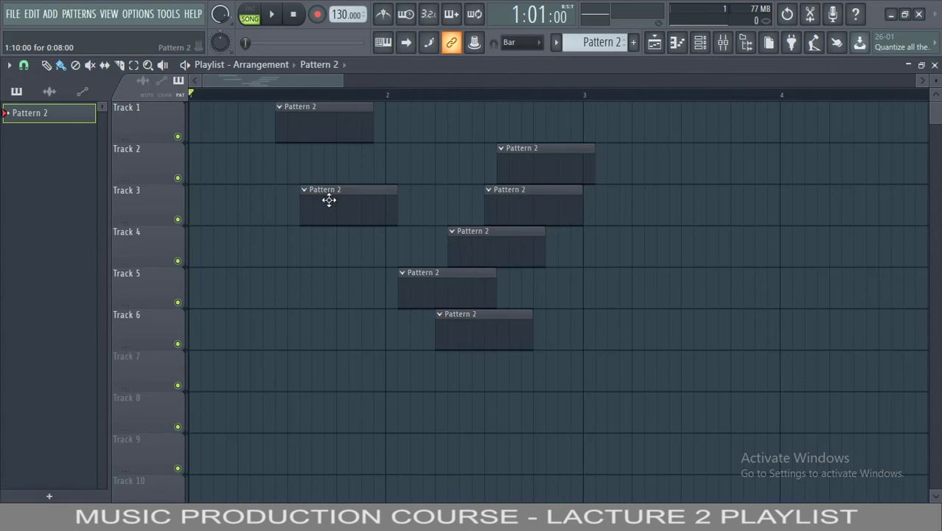
# Pick existing clips on Tracks 3 and 4 with the Paint tool and paint another Pattern 2 clip on Track 2 shortly after bar 1.
pyautogui.click(479, 243)
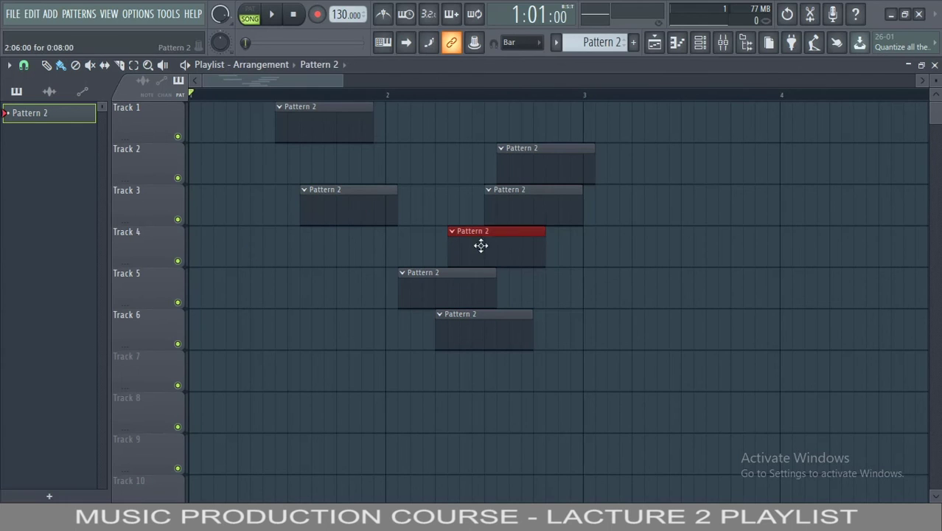
pyautogui.click(342, 191)
pyautogui.click(531, 193)
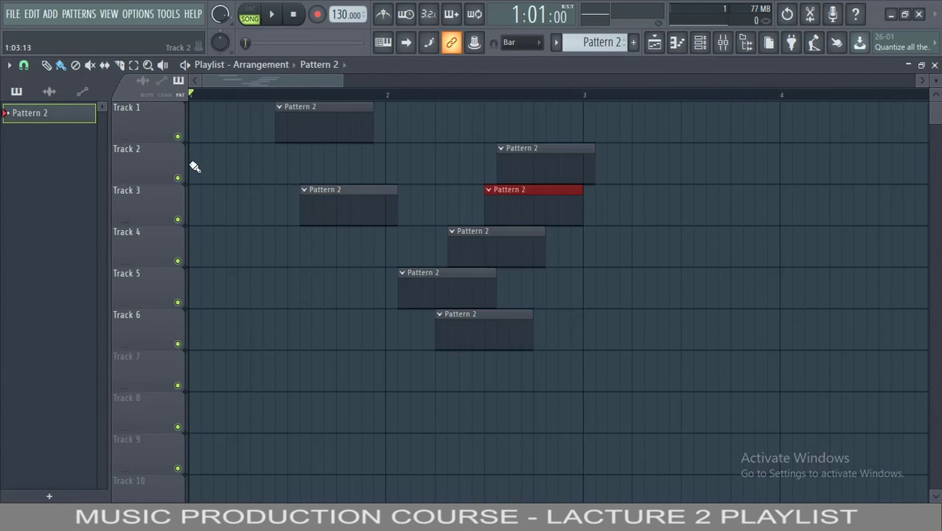
pyautogui.click(236, 181)
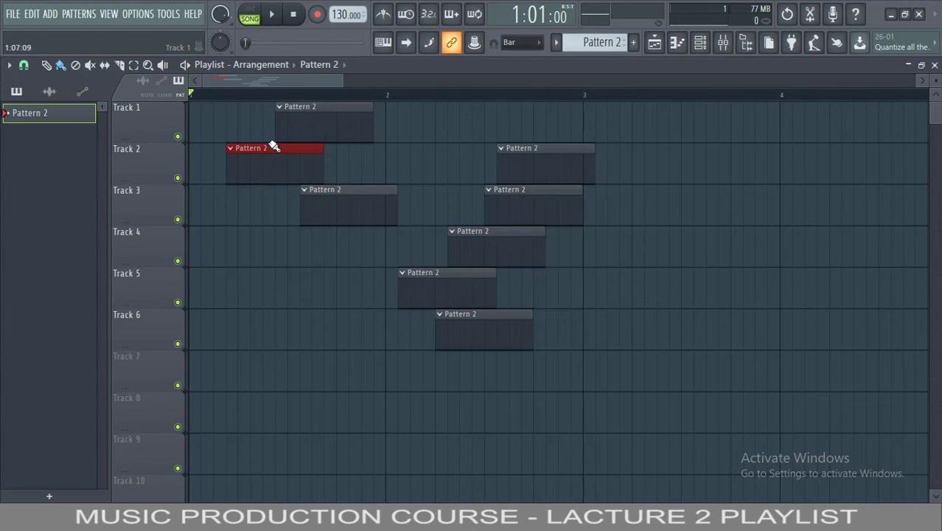
# Select all clips on Tracks 1 to 6 with the Select tool, shift them as a group with the Draw tool, and delete them.
pyautogui.click(136, 67)
pyautogui.moveTo(204, 106); pyautogui.dragTo(719, 424)
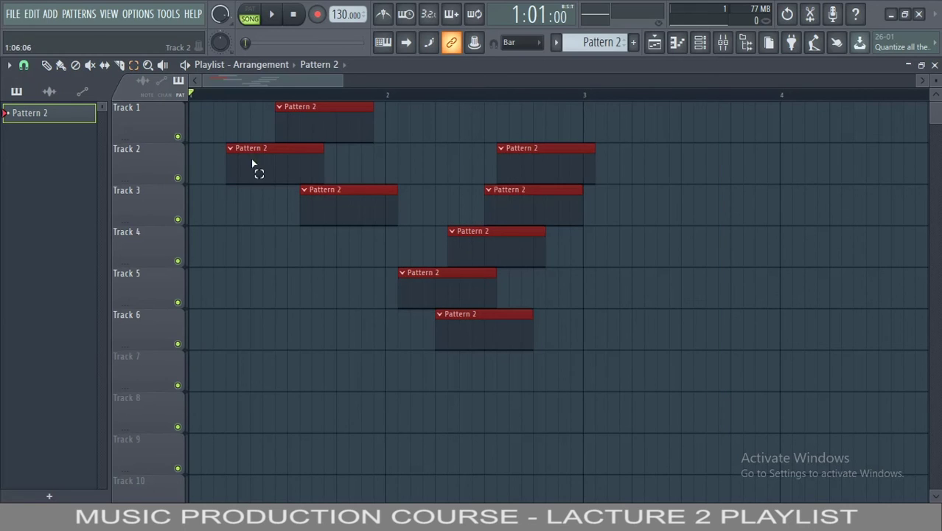
pyautogui.click(49, 65)
pyautogui.moveTo(240, 154); pyautogui.dragTo(309, 175)
pyautogui.press('Delete')
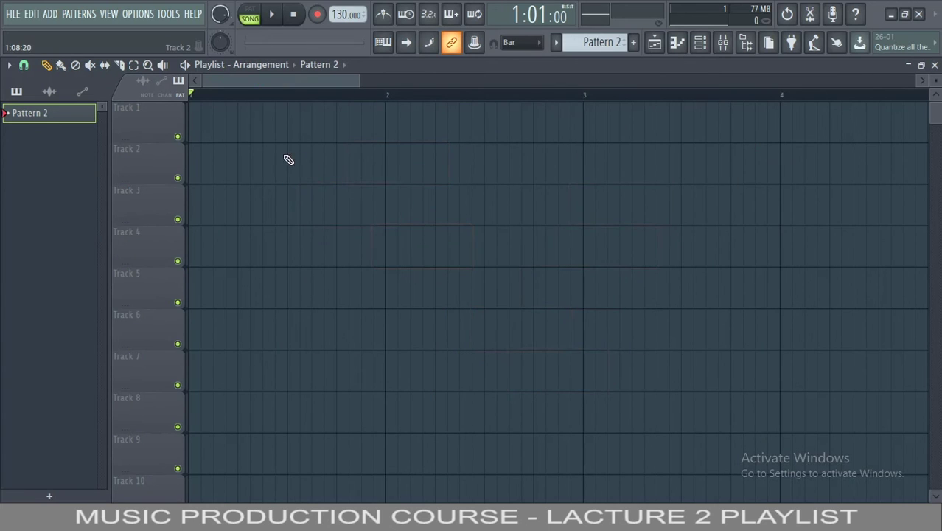
# Zoom in on the opening bars of the Playlist with the Zoom tool.
pyautogui.click(147, 65)
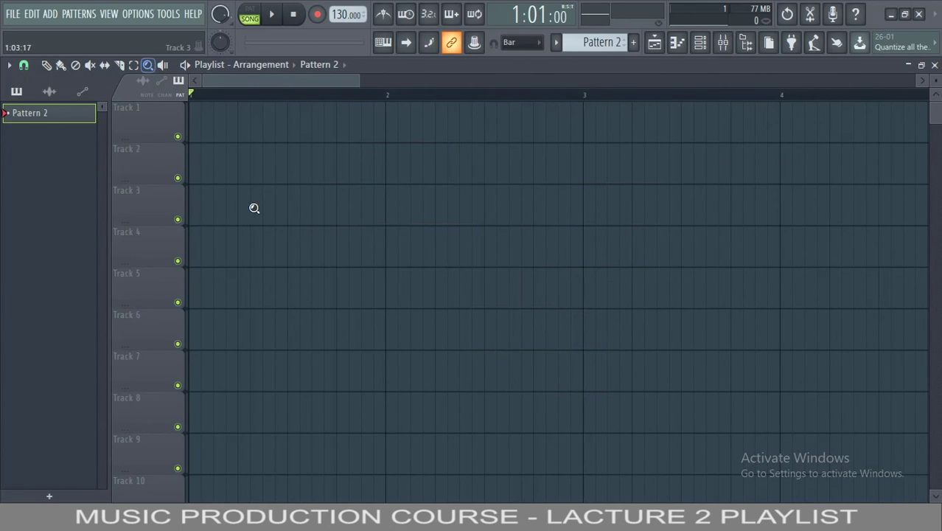
pyautogui.click(312, 161)
pyautogui.click(312, 161)
pyautogui.rightClick(259, 164)
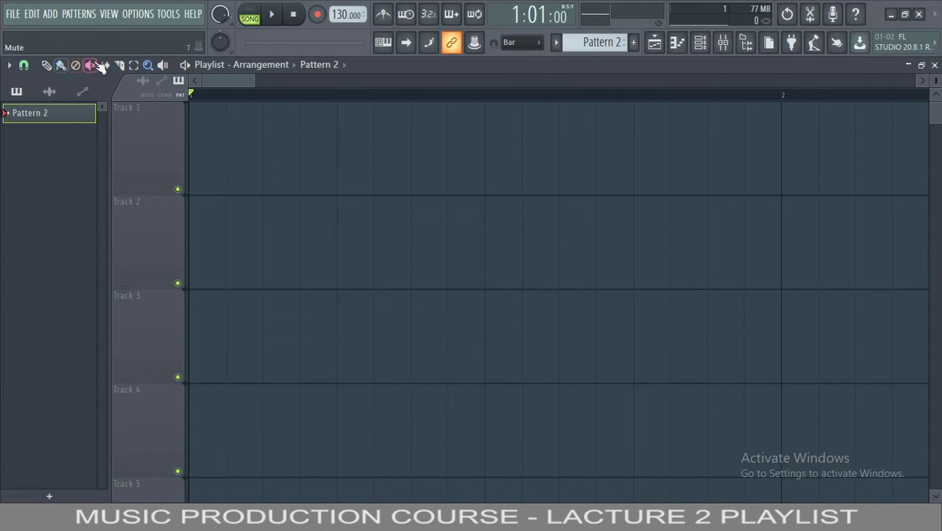
# Reduce the track height and paint Pattern 2 clips on Tracks 1, 2, 4, 6, 8 and 11, aligning the Track 1 clip with bar 1.
pyautogui.click(59, 65)
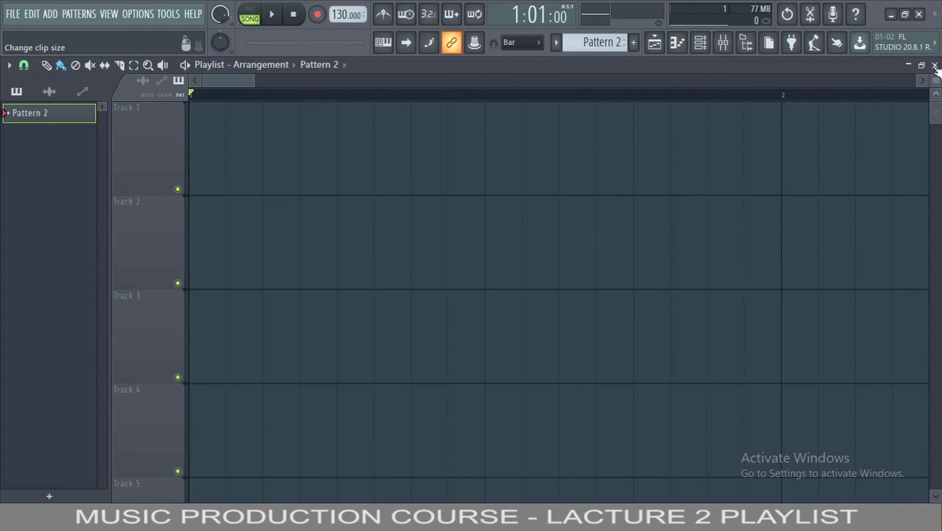
pyautogui.scroll(-3, 249, 183)
pyautogui.click(227, 118)
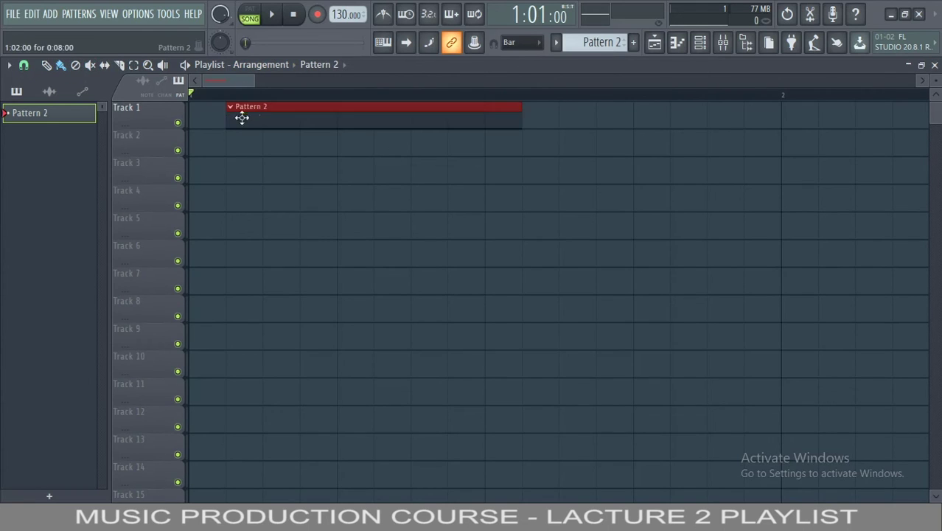
pyautogui.moveTo(241, 116); pyautogui.dragTo(78, 94)
pyautogui.click(309, 141)
pyautogui.click(291, 198)
pyautogui.click(261, 253)
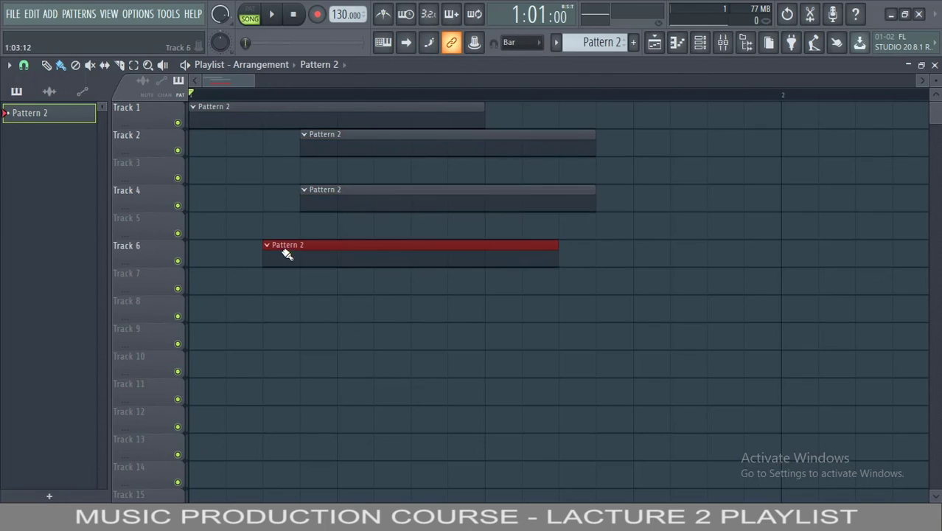
pyautogui.click(291, 308)
pyautogui.click(402, 391)
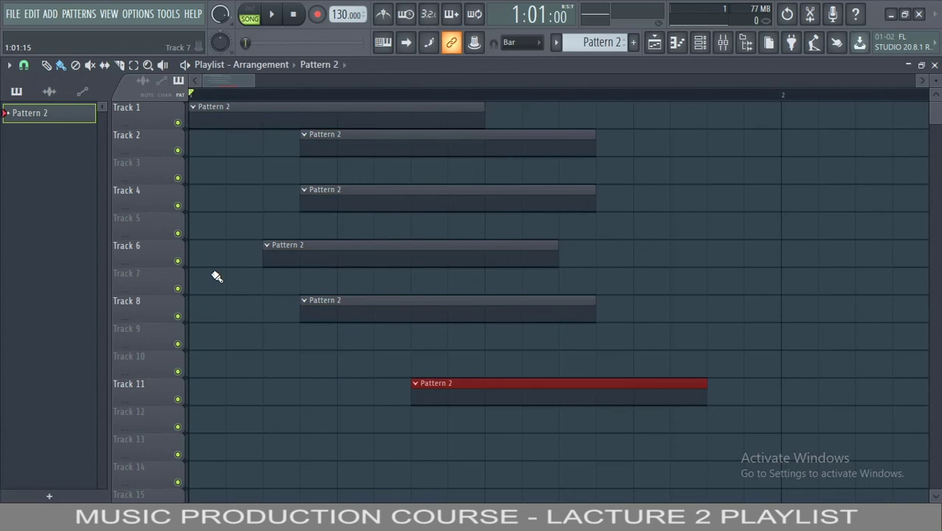
# Audition the Track 2 clip with the Playback tool from several points.
pyautogui.click(162, 65)
pyautogui.click(348, 145)
pyautogui.click(410, 145)
pyautogui.click(412, 140)
# Delete all clips from the Playlist, clear the time selection, and set the playhead back to bar 1.
pyautogui.hotkey('ctrl', 'a')
pyautogui.press('Delete')
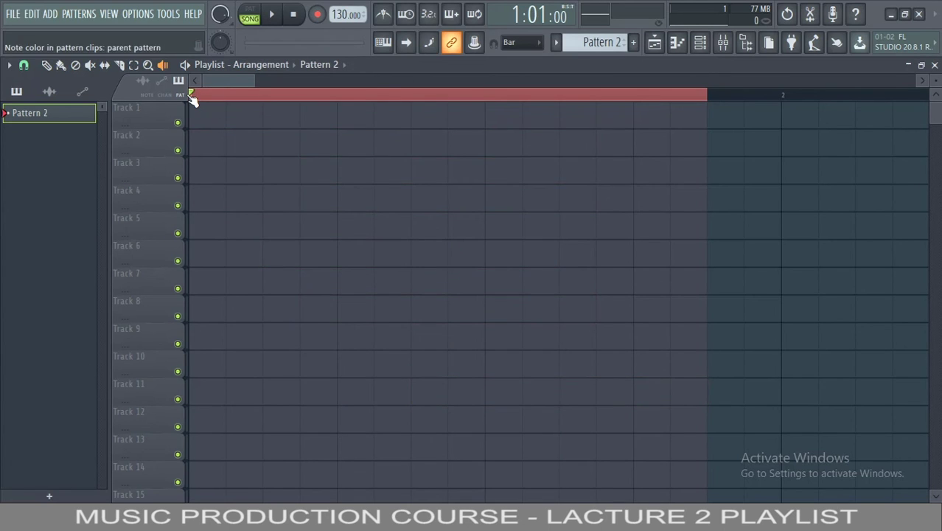
pyautogui.click(229, 96)
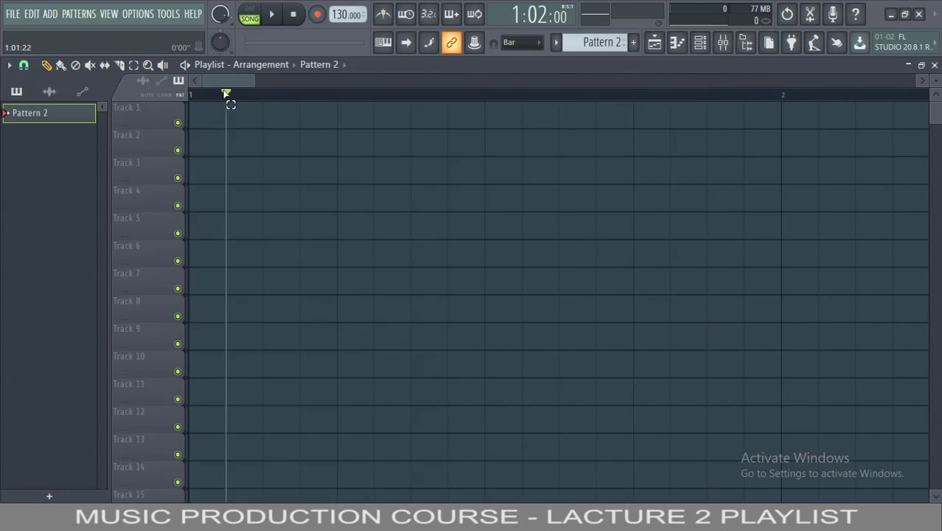
pyautogui.click(215, 93)
# Widen the Playlist view to about nine bars and draw Pattern 2 clips on Tracks 2, 3, 5 and 9.
pyautogui.moveTo(255, 81); pyautogui.dragTo(582, 115)
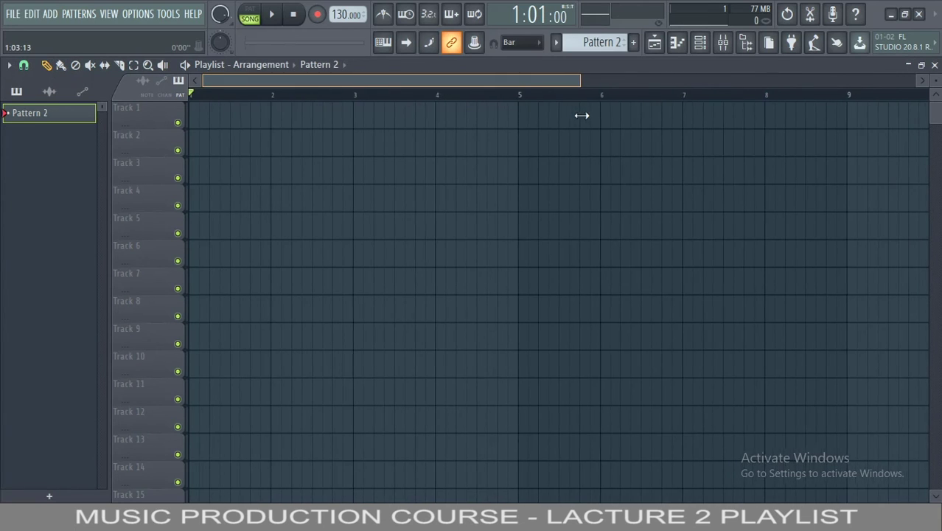
pyautogui.click(470, 141)
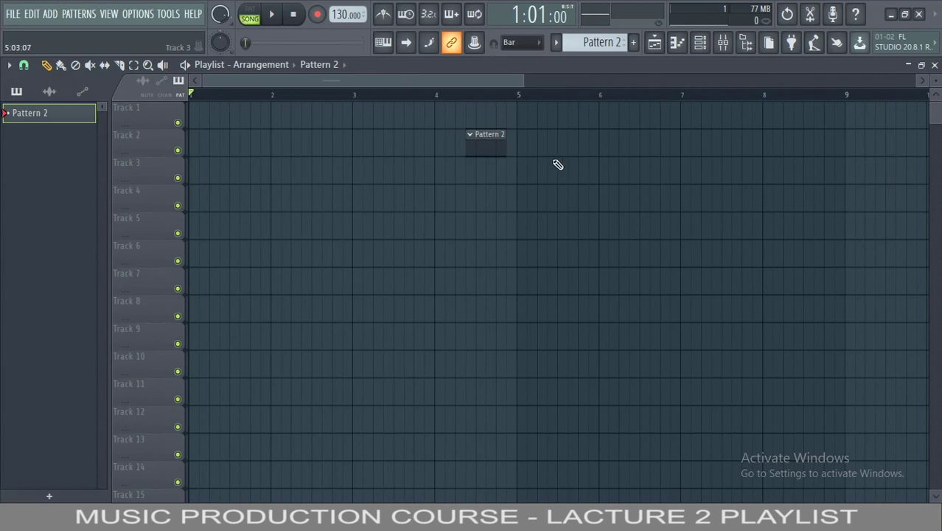
pyautogui.click(620, 170)
pyautogui.click(670, 224)
pyautogui.click(589, 335)
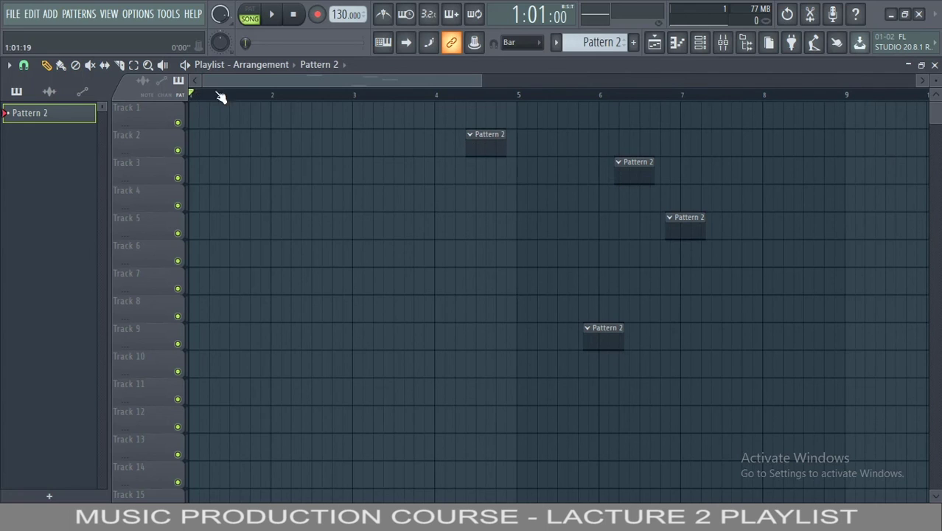
# Move the playhead to bar 3 and on to 7:04:00, and draw additional Pattern 2 clips on Tracks 3, 7 and 6.
pyautogui.moveTo(220, 96); pyautogui.dragTo(355, 96)
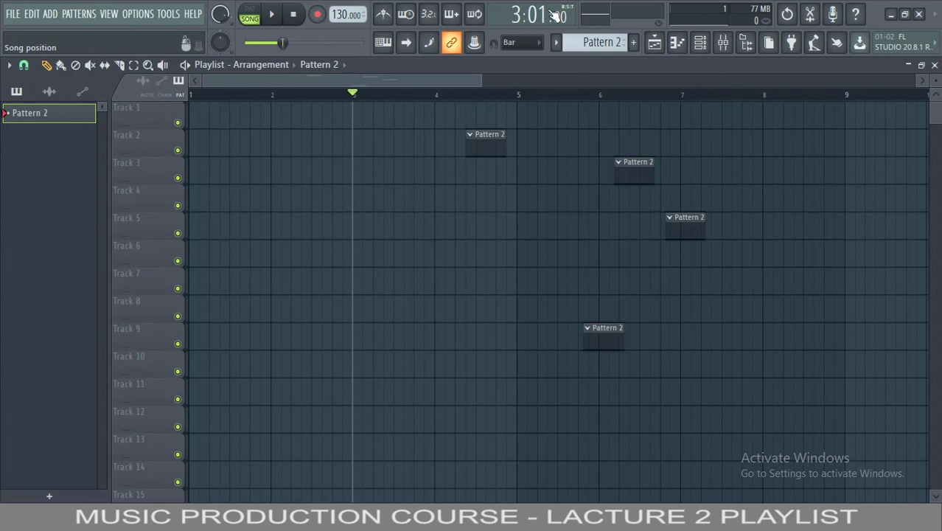
pyautogui.click(697, 98)
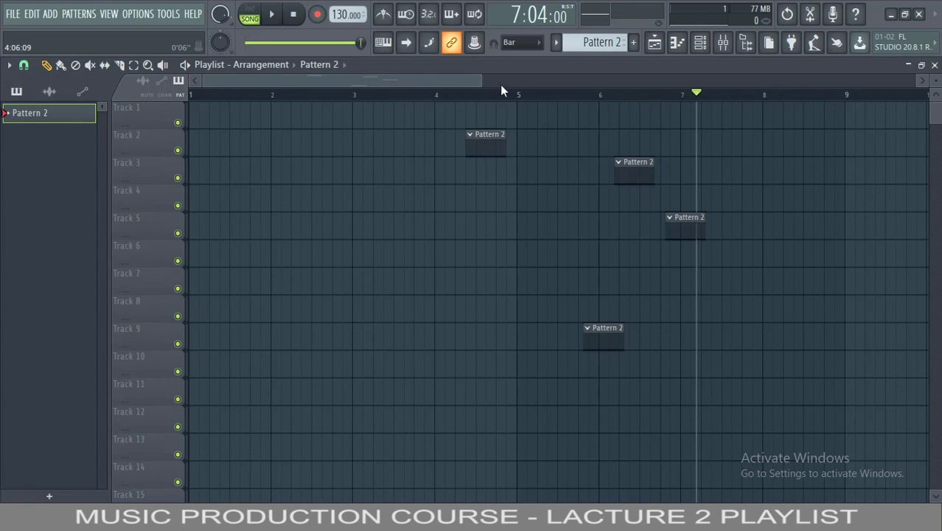
pyautogui.click(365, 176)
pyautogui.click(525, 287)
pyautogui.click(564, 256)
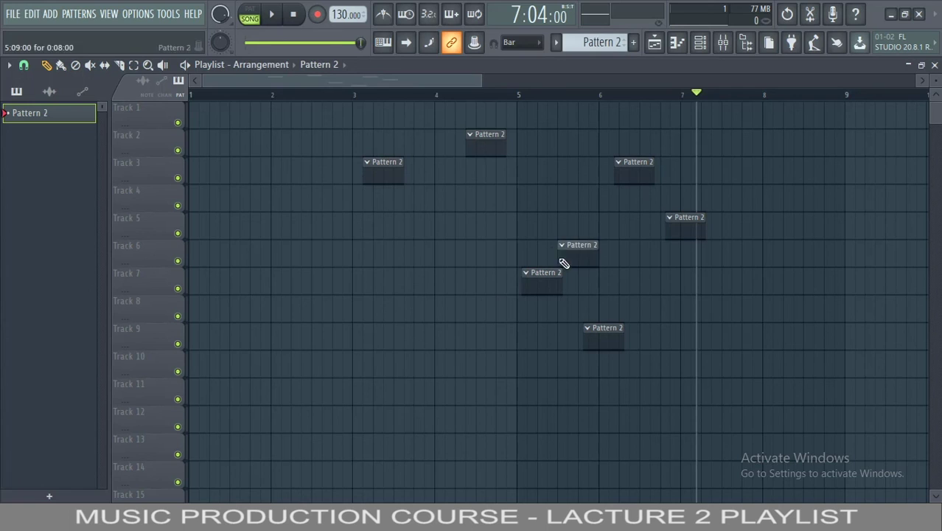
# Reposition the playhead along the timeline to 3:10:00, near bar 1, 4:12:00 and 6:04:00.
pyautogui.click(399, 94)
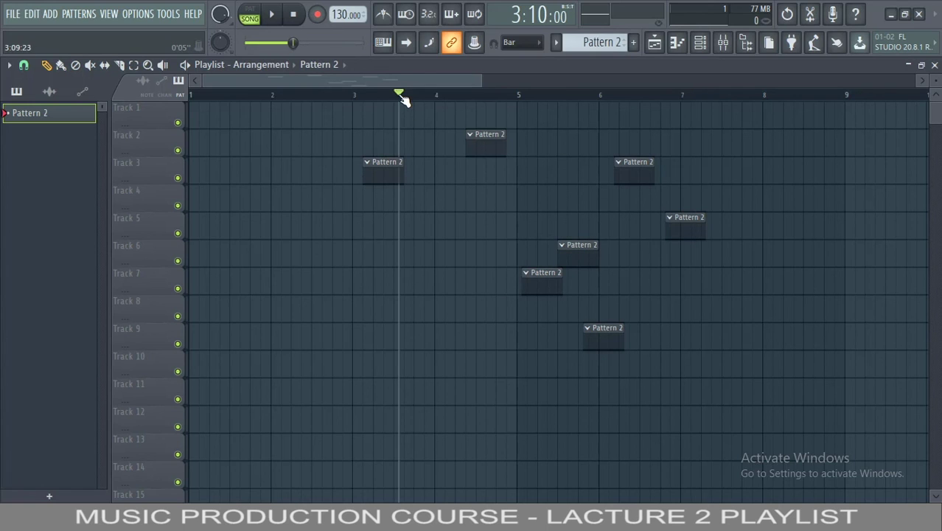
pyautogui.click(225, 94)
pyautogui.click(477, 94)
pyautogui.click(493, 108)
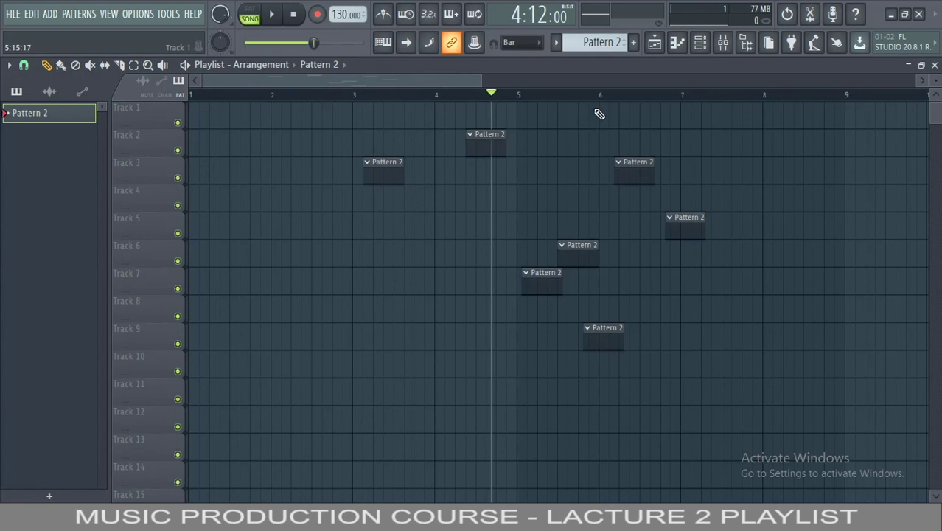
pyautogui.click(616, 96)
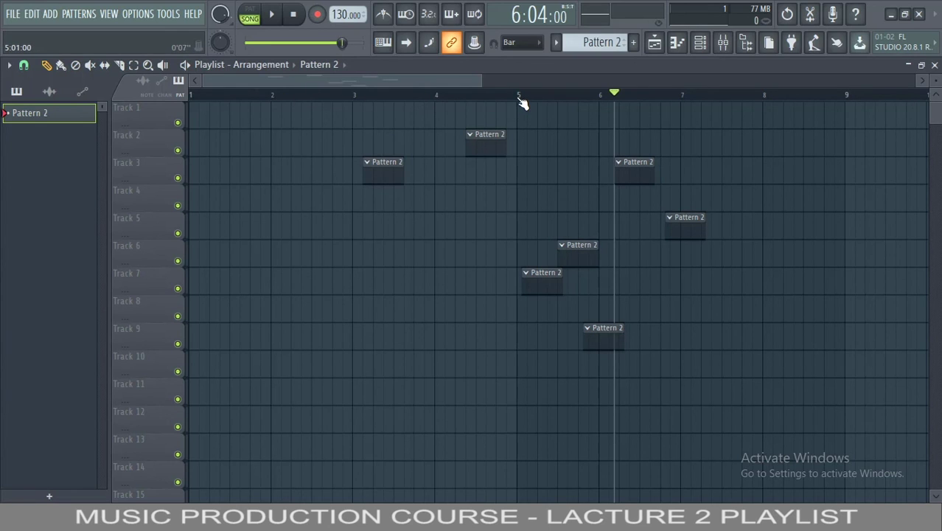
# Select the time range from bar 3 to bar 5, play it in Song mode, and stop playback.
pyautogui.moveTo(519, 96); pyautogui.dragTo(354, 97)
pyautogui.press('space')
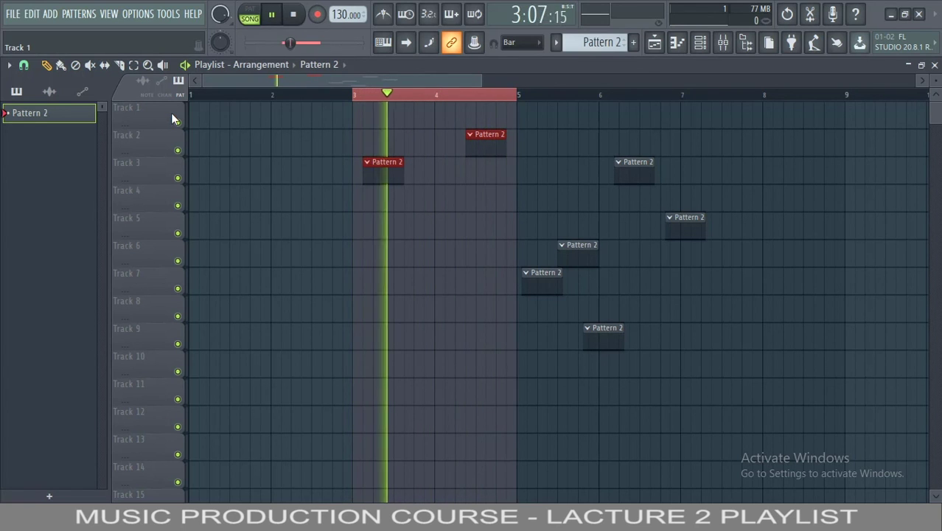
pyautogui.press('space')
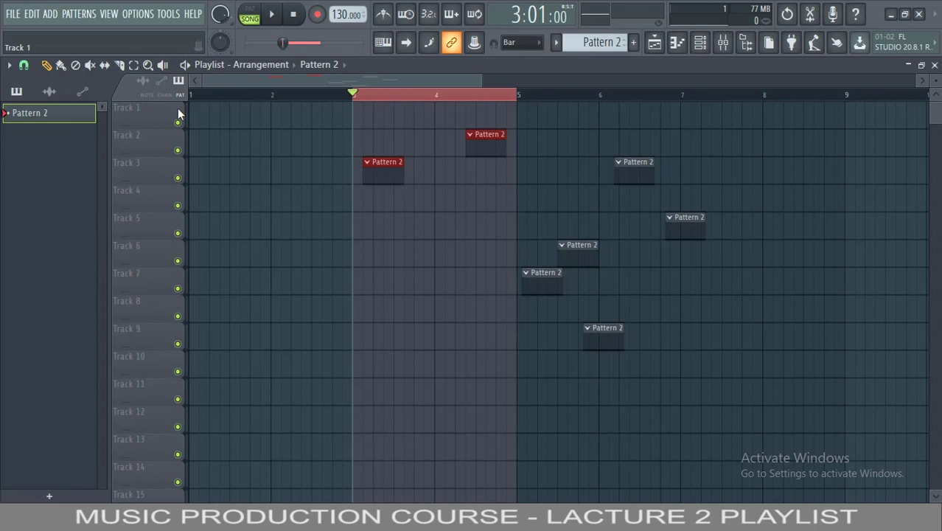